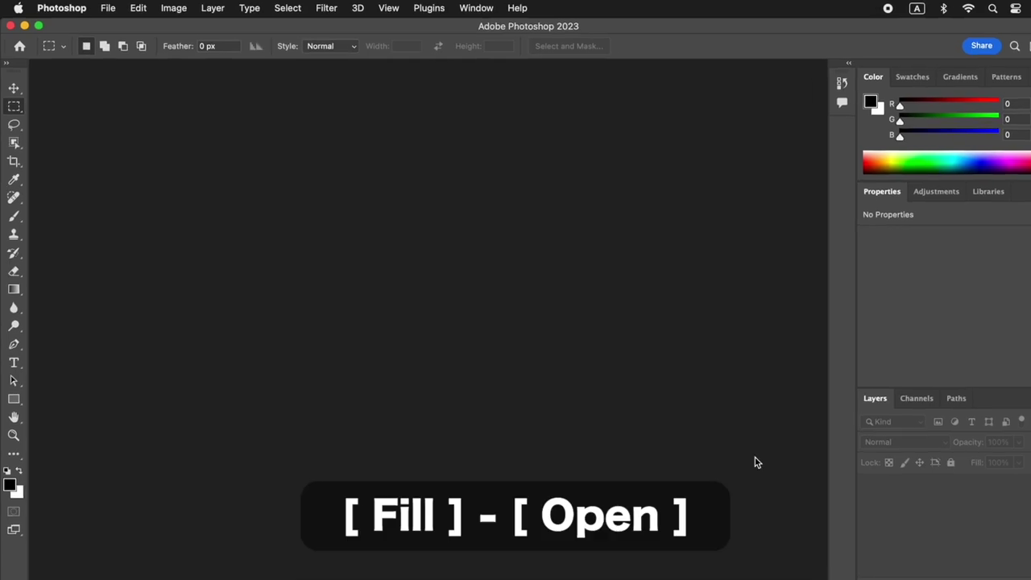
# Step: Open portrait-3113948_1280.jpg, a 1036×1280 px, 72 ppi portrait, in Photoshop
pyautogui.click(105, 8)
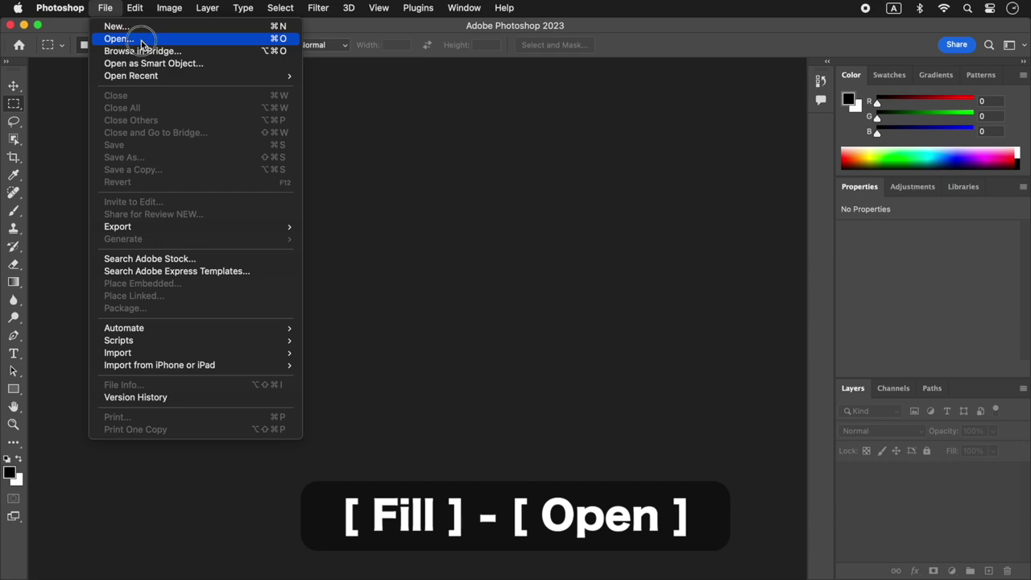
pyautogui.click(142, 41)
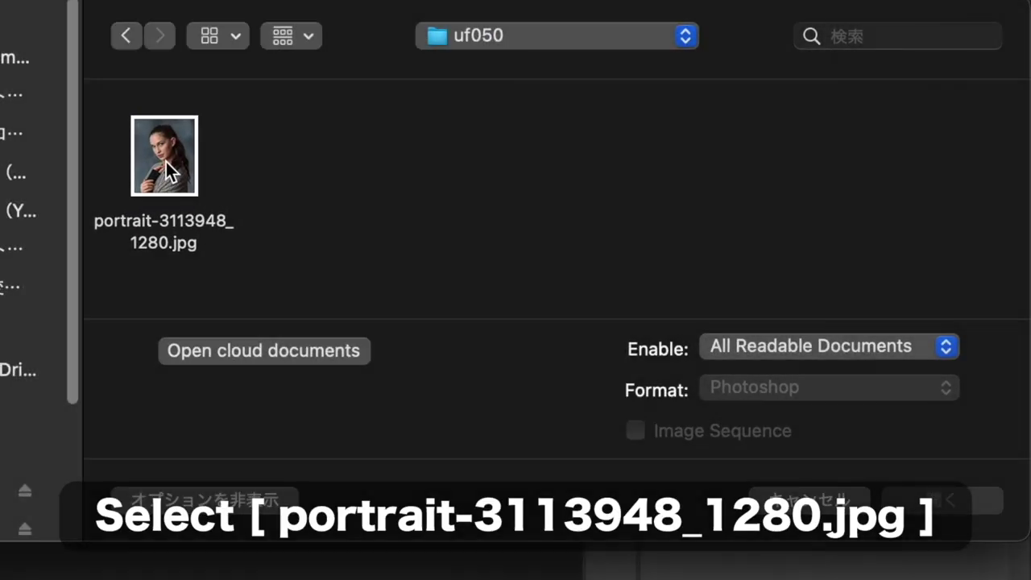
pyautogui.click(166, 162)
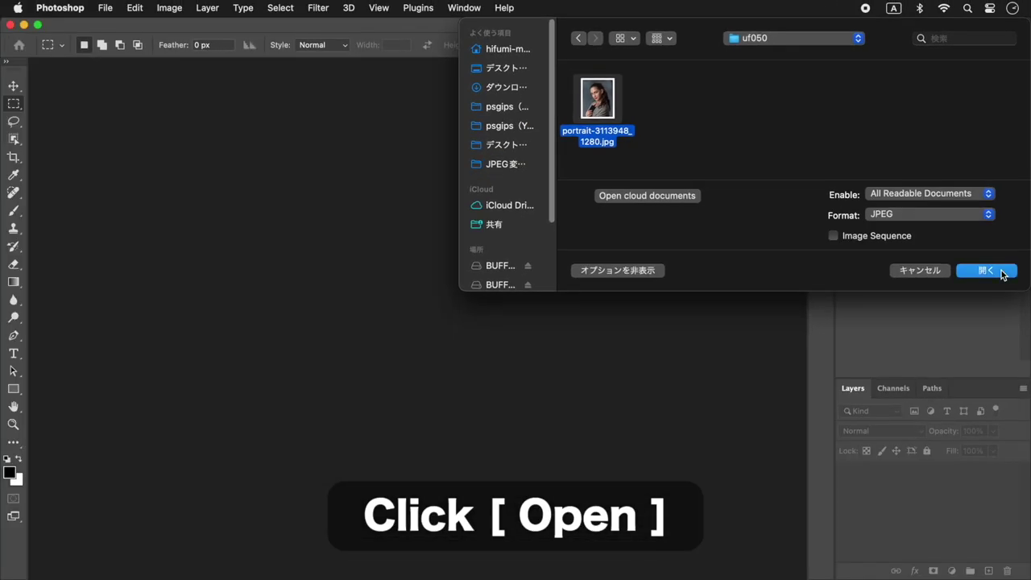
pyautogui.click(987, 270)
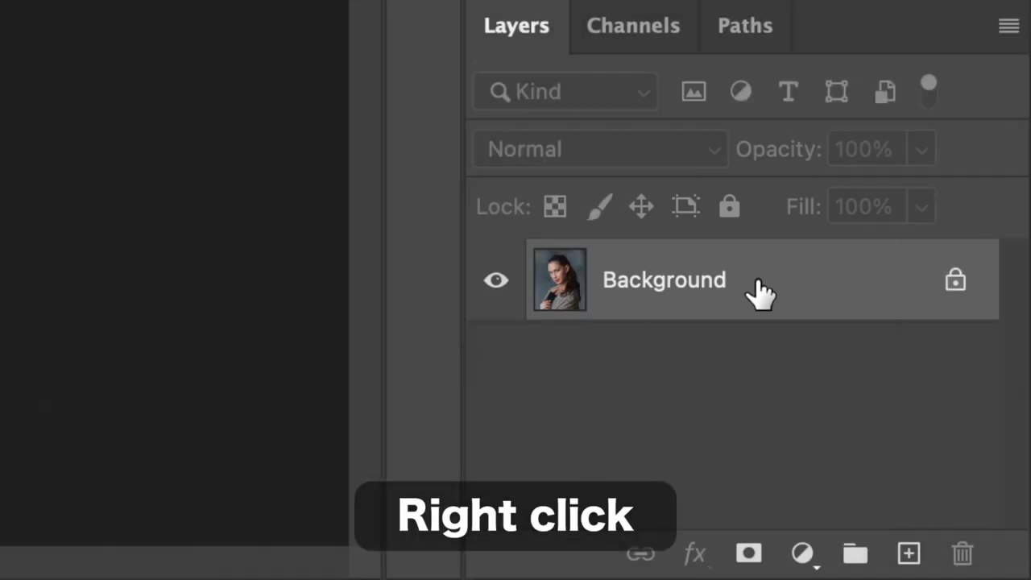
pyautogui.rightClick(757, 284)
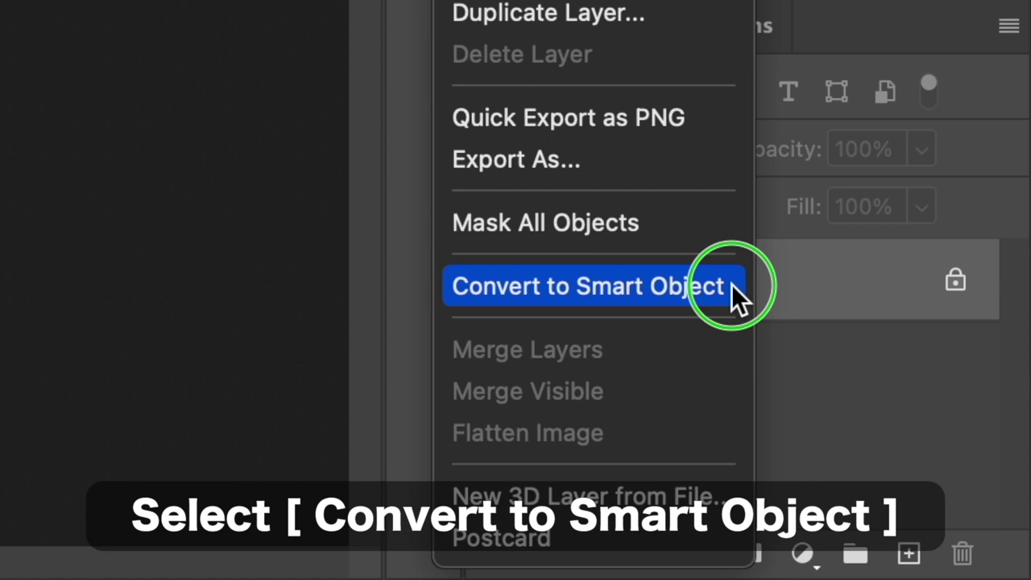
# Step: Convert the portrait's Background layer to a smart object, making it Layer 0
pyautogui.click(732, 284)
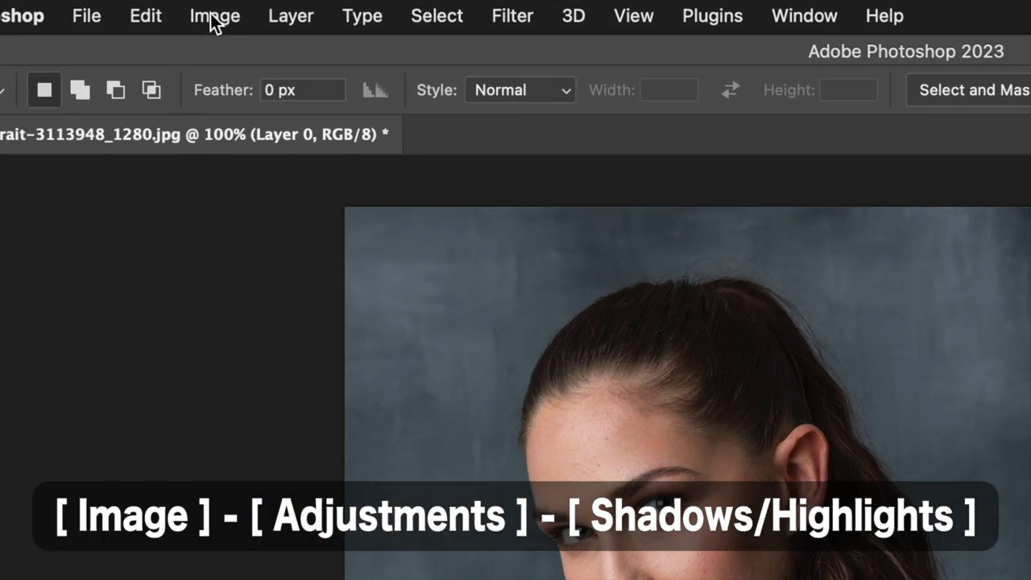
# Step: Apply a Shadows/Highlights smart filter to Layer 0 with Shadows Amount 75
pyautogui.click(167, 7)
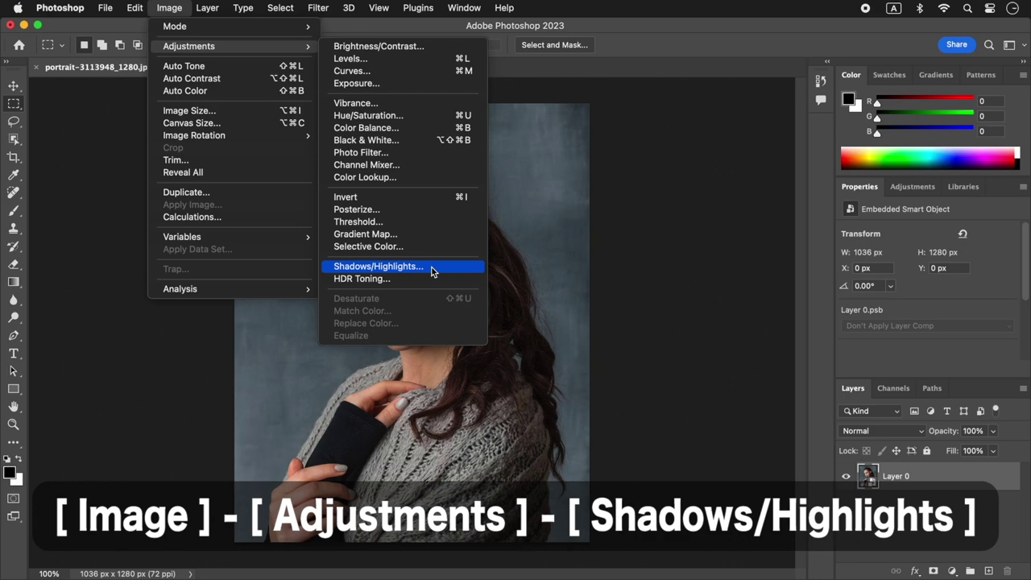
pyautogui.click(431, 267)
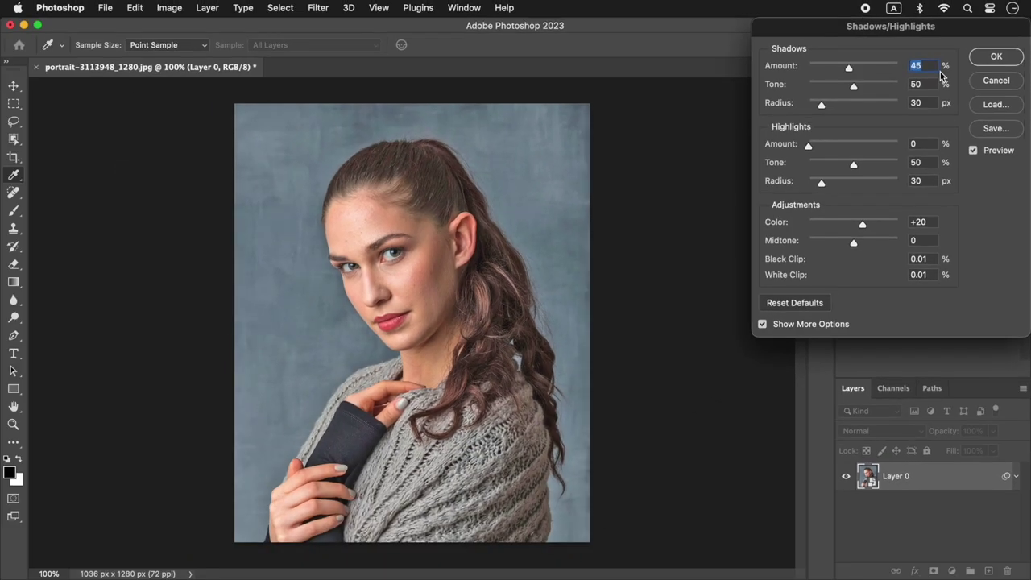
pyautogui.hotkey('shift', 'Up')
pyautogui.hotkey('shift', 'Up')
pyautogui.hotkey('shift', 'Up')
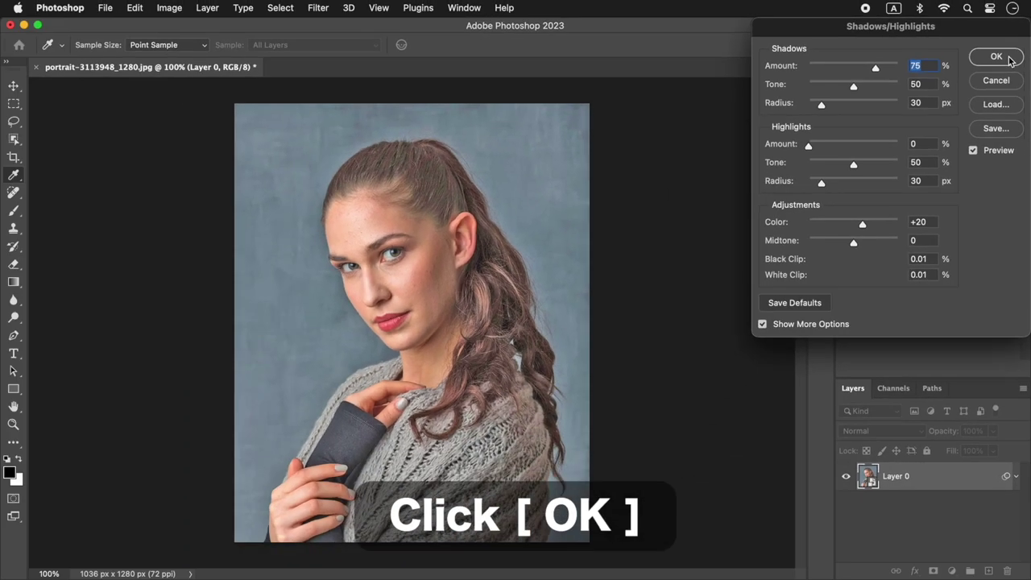
pyautogui.click(997, 58)
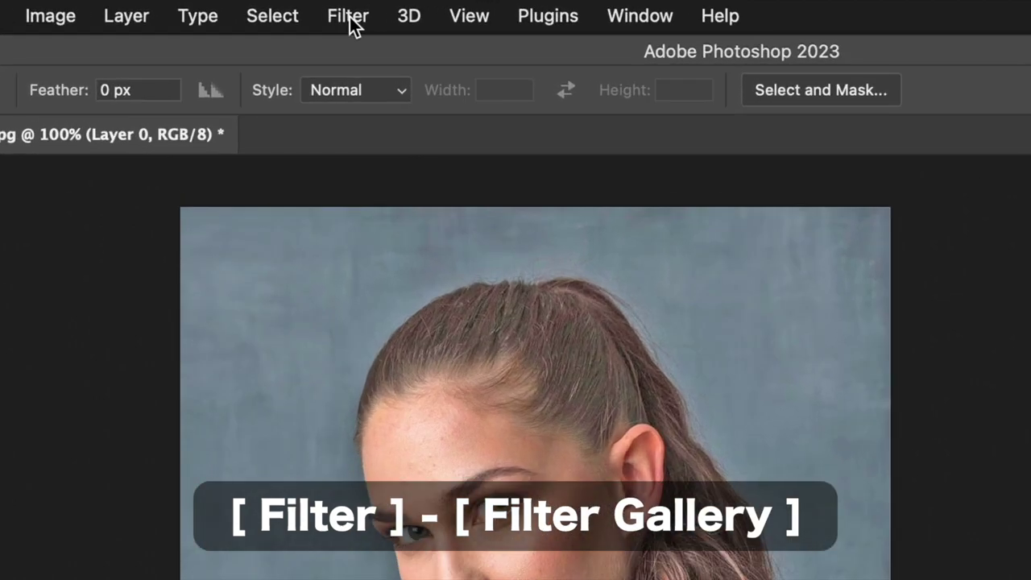
pyautogui.click(354, 26)
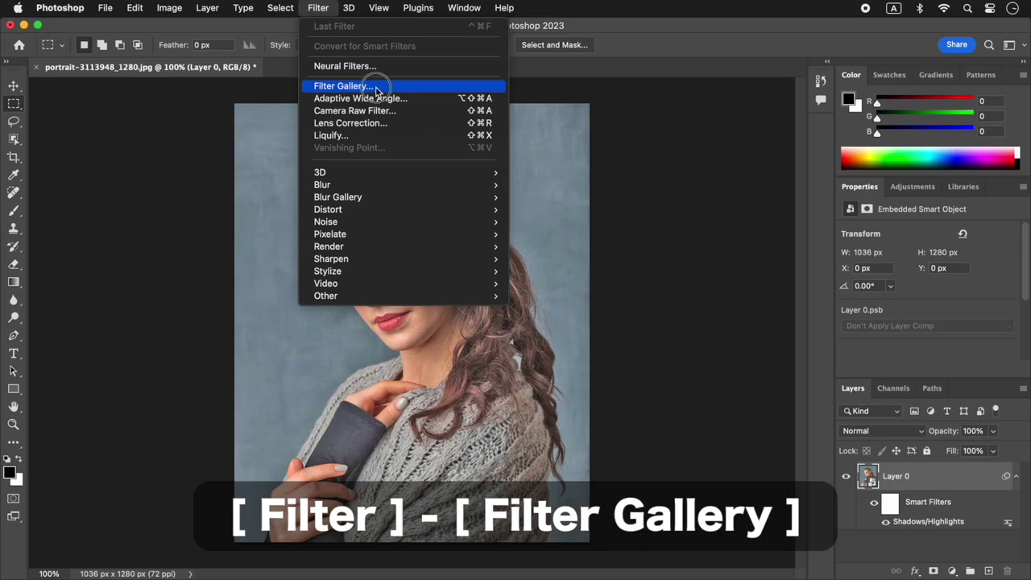
# Step: In the Filter Gallery, add Texture > Grain with type Clumped, intensity 100, contrast 50
pyautogui.click(375, 87)
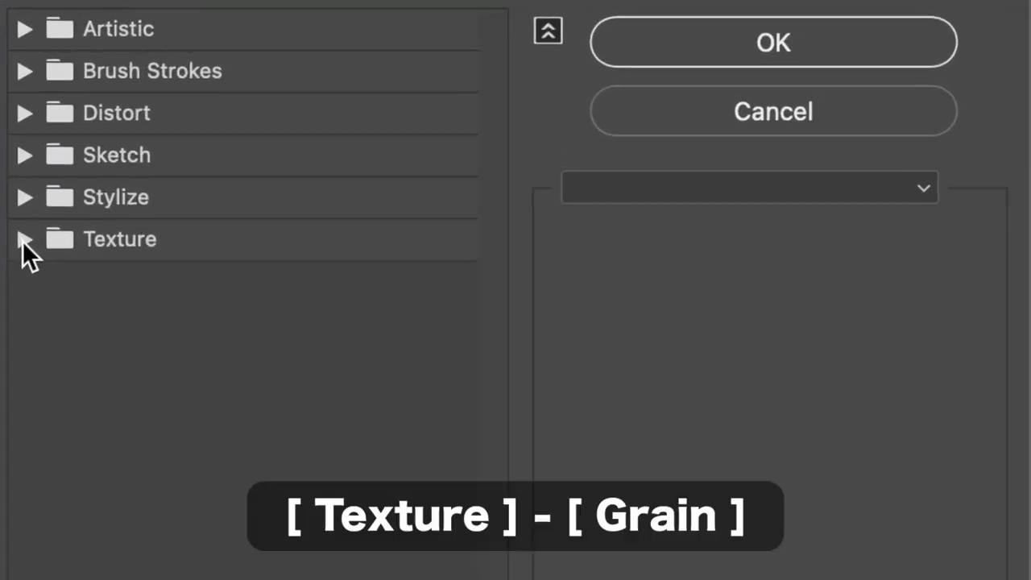
pyautogui.click(24, 239)
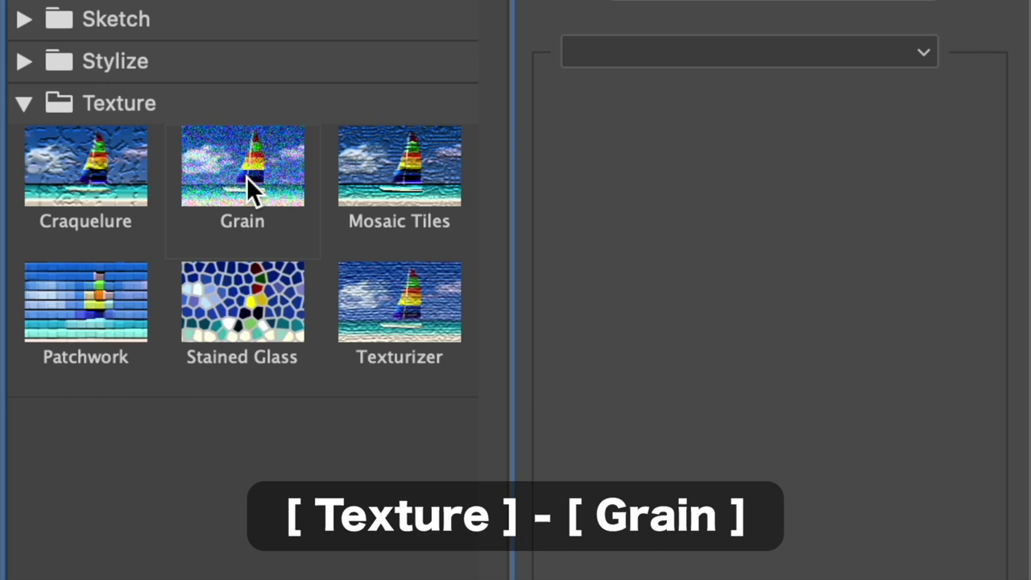
pyautogui.click(246, 177)
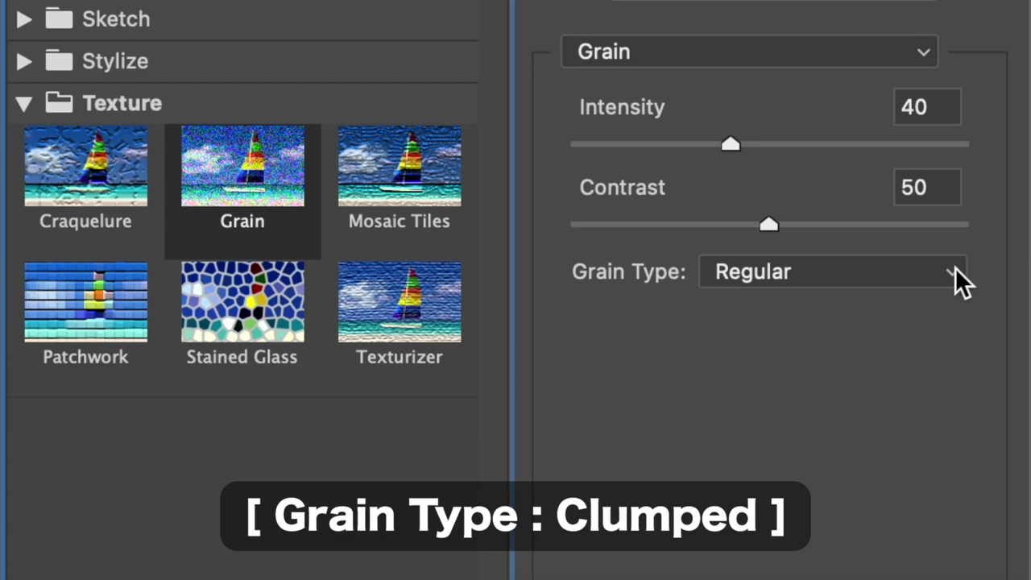
pyautogui.click(956, 270)
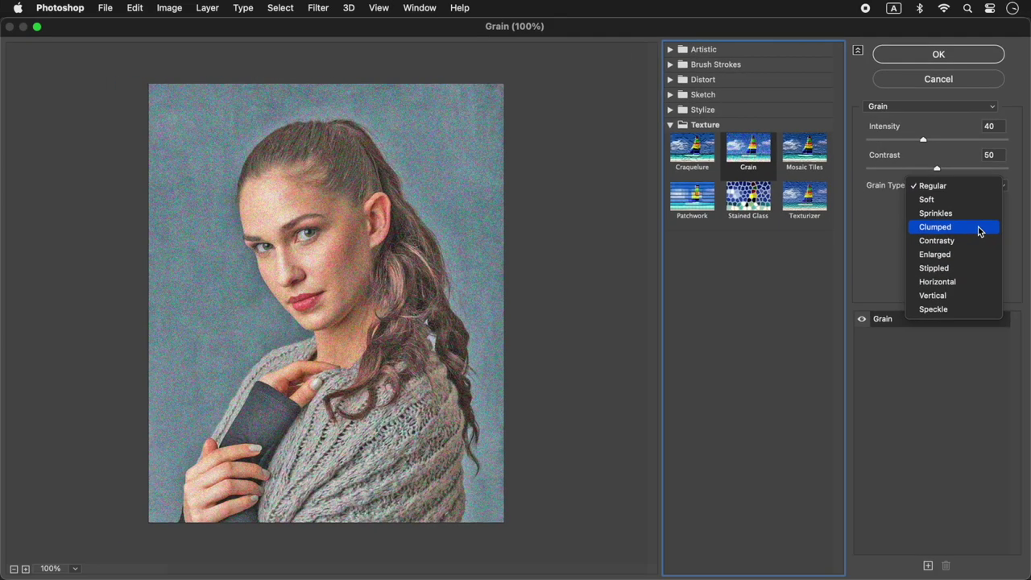
pyautogui.click(979, 231)
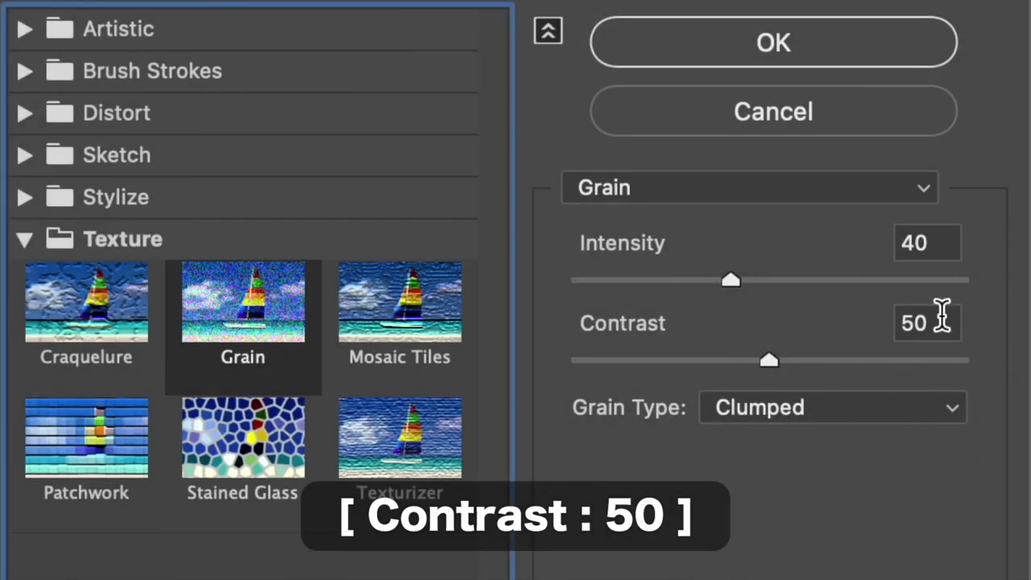
pyautogui.doubleClick(941, 320)
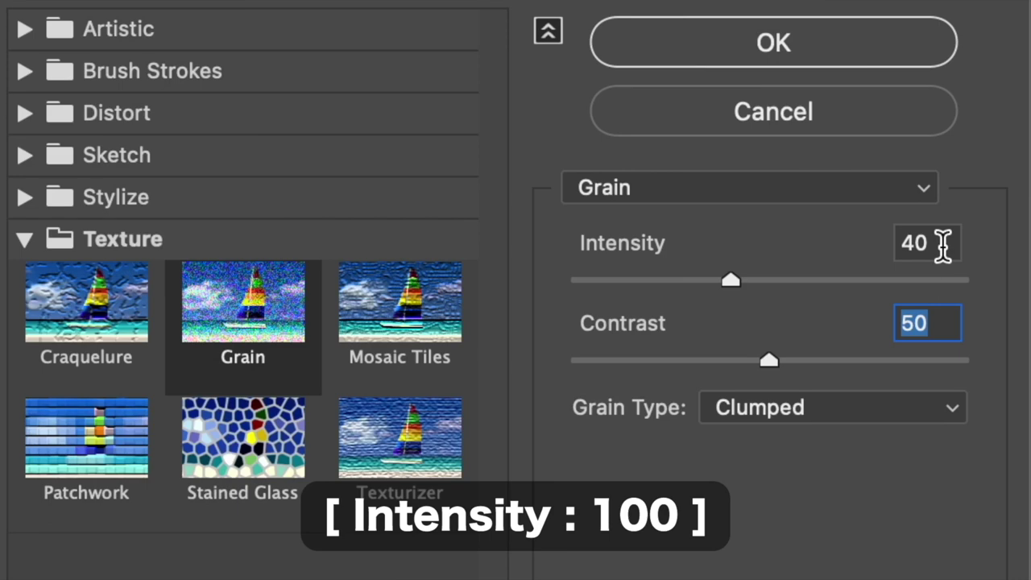
pyautogui.click(943, 244)
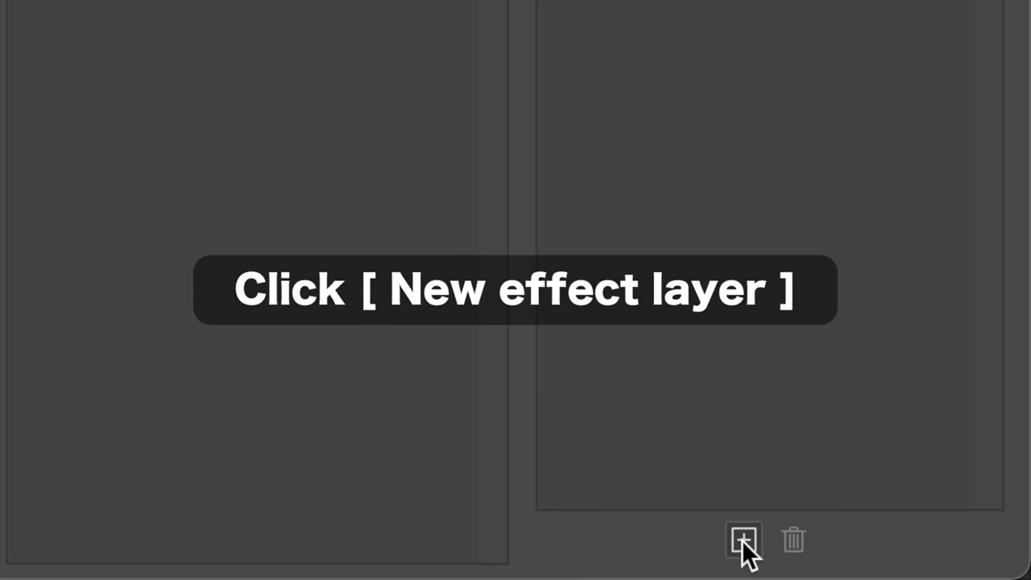
# Step: Stack a Brush Strokes > Spatter effect layer with spray radius 10 and smoothness 5
pyautogui.click(743, 542)
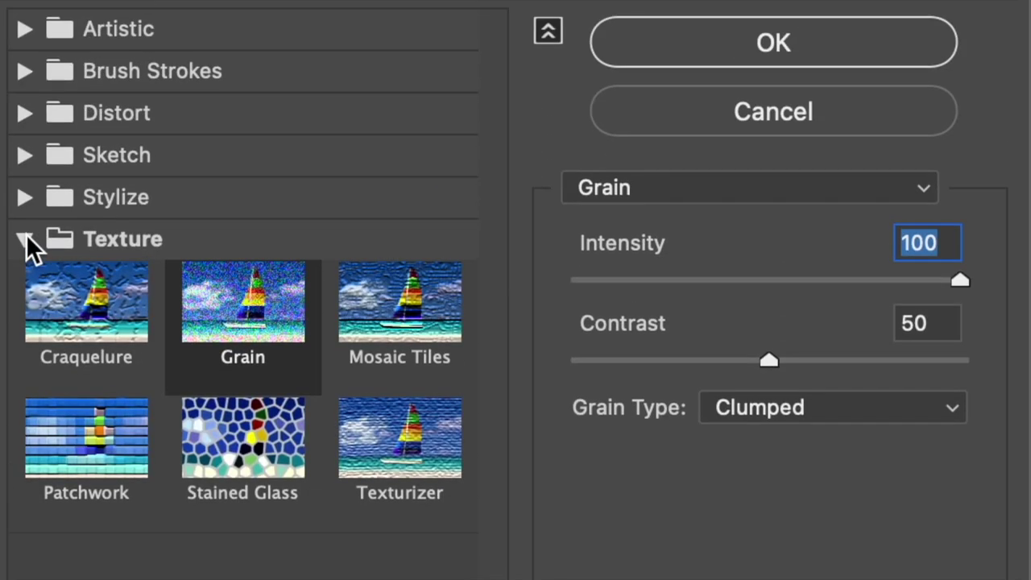
pyautogui.click(25, 238)
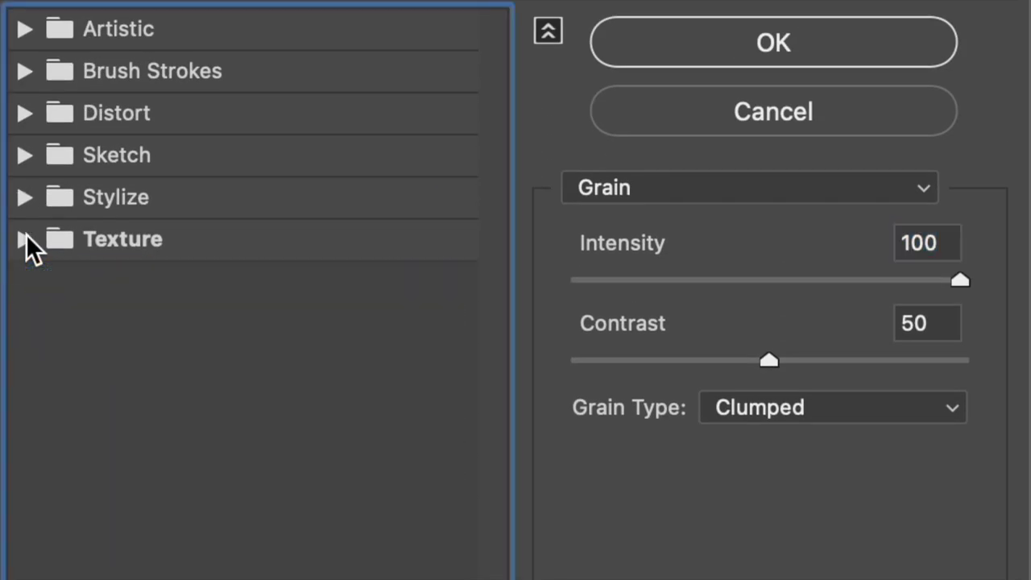
pyautogui.click(22, 71)
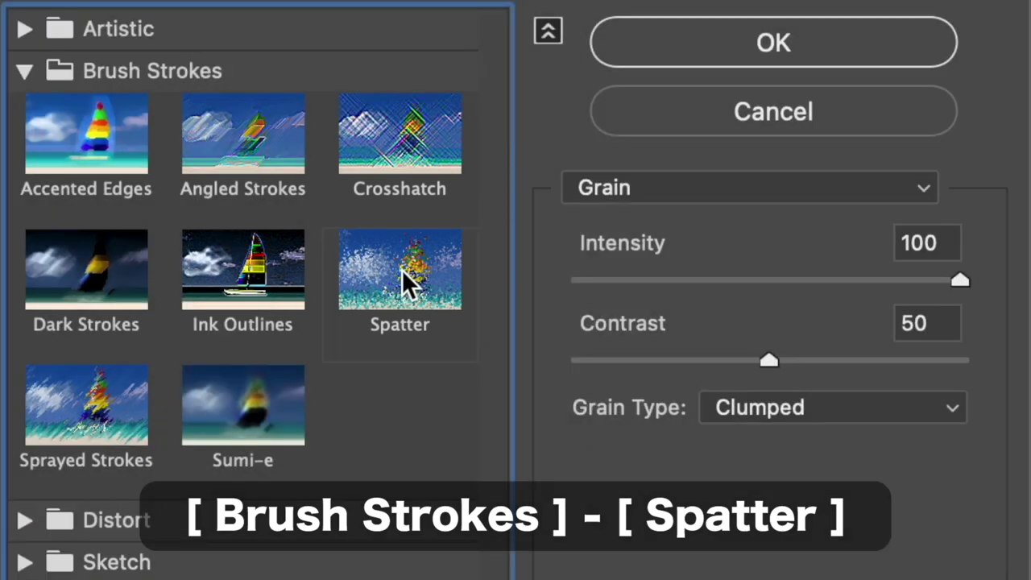
pyautogui.click(403, 270)
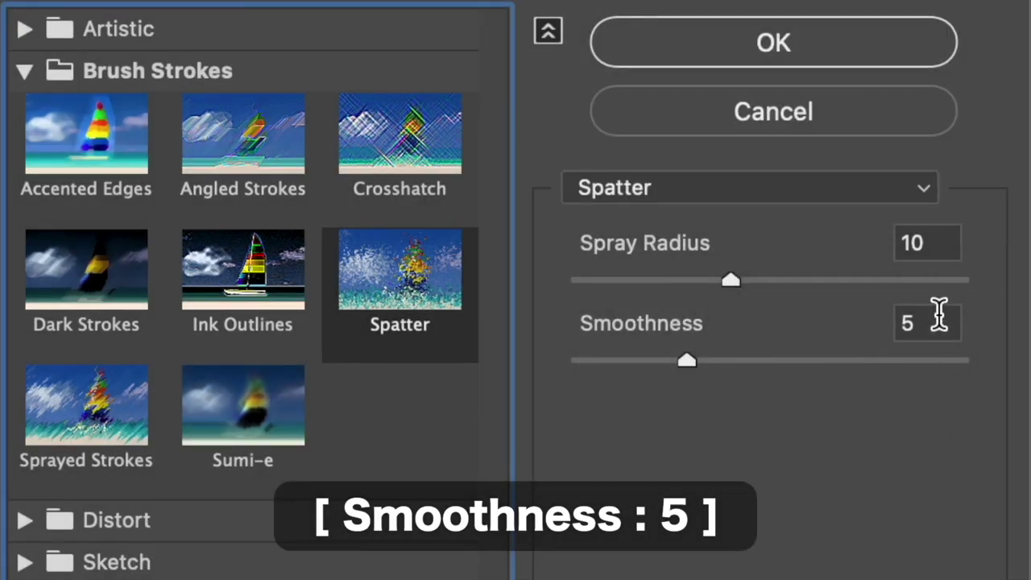
pyautogui.click(940, 318)
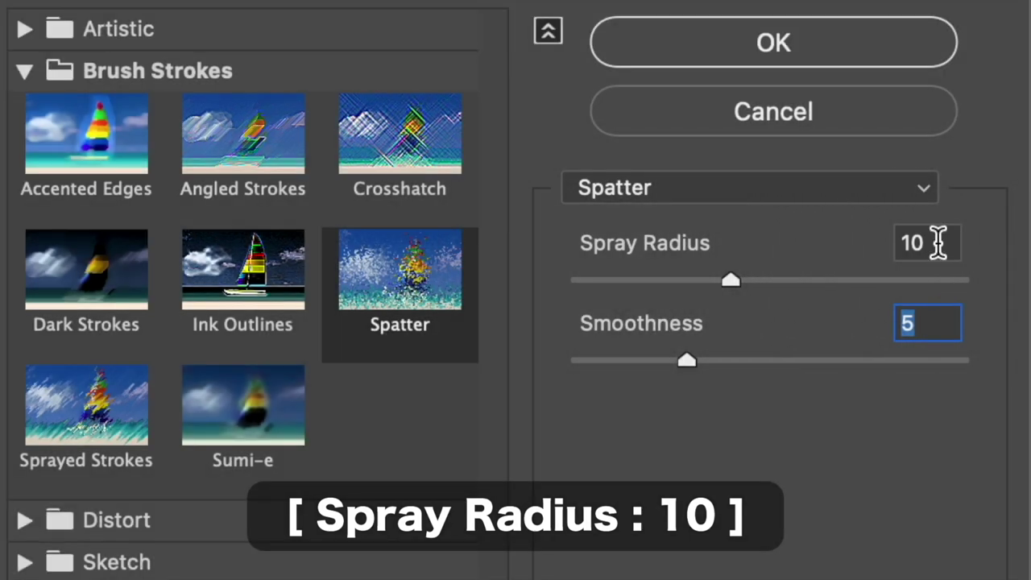
pyautogui.click(939, 240)
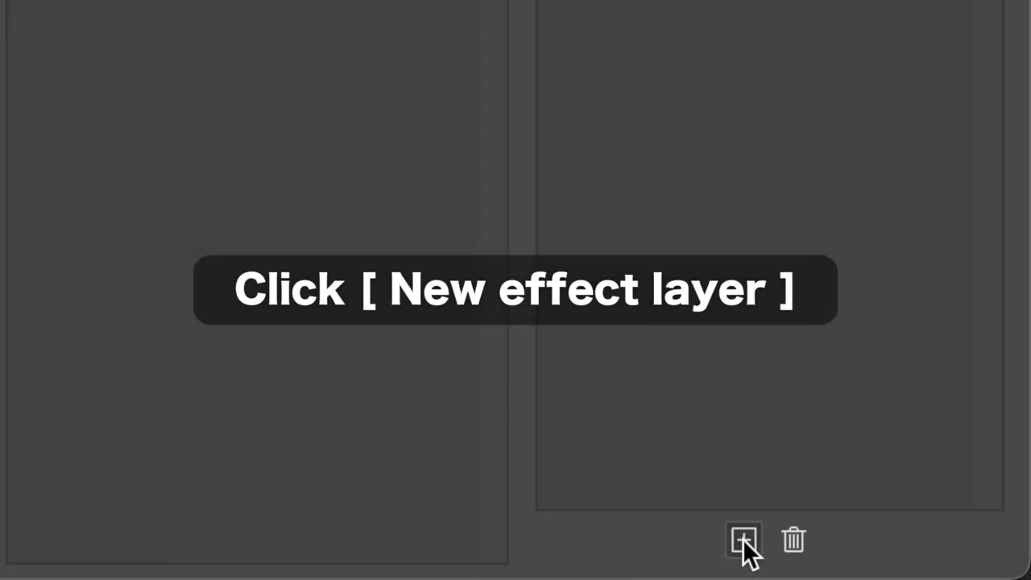
pyautogui.click(745, 541)
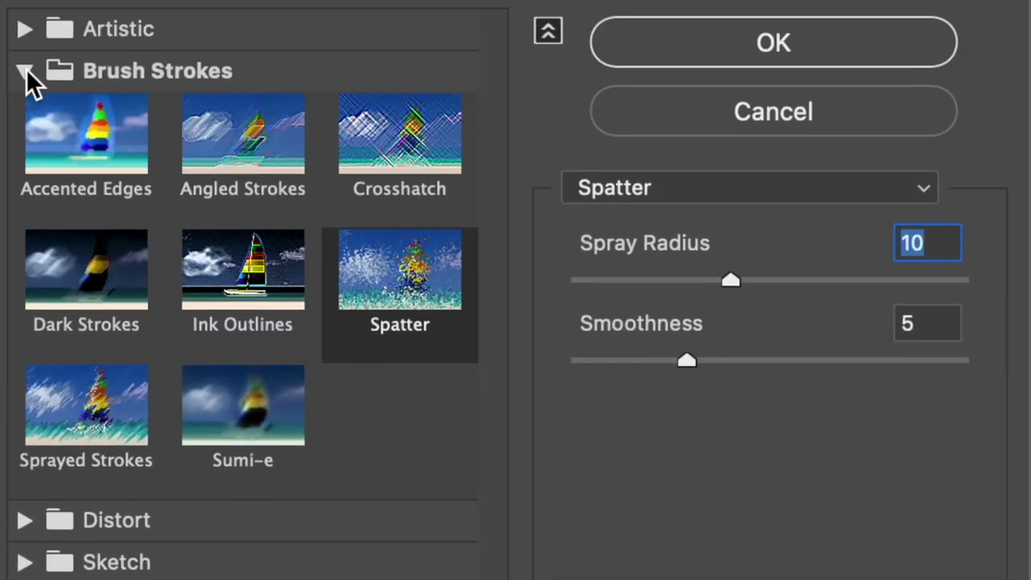
# Step: Make the new effect layer Dry Brush (size 2, detail 8, texture 1) and apply the gallery
pyautogui.click(26, 71)
pyautogui.click(26, 29)
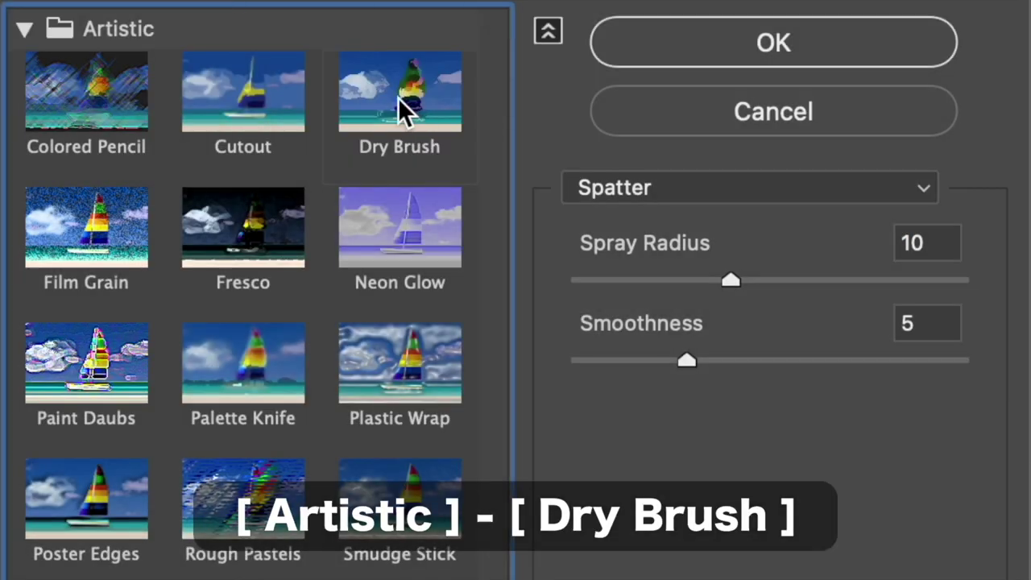
pyautogui.click(398, 97)
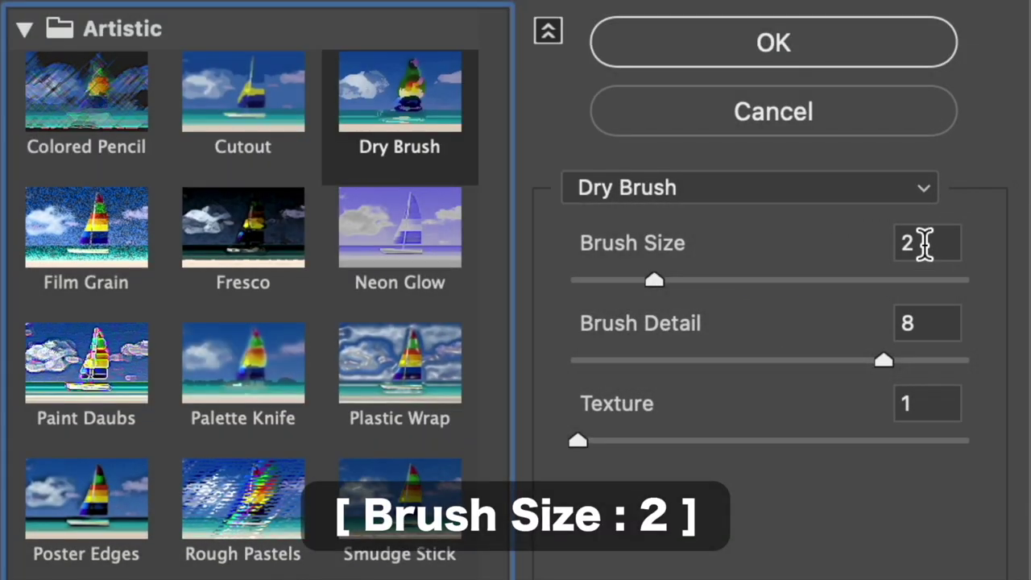
pyautogui.doubleClick(922, 244)
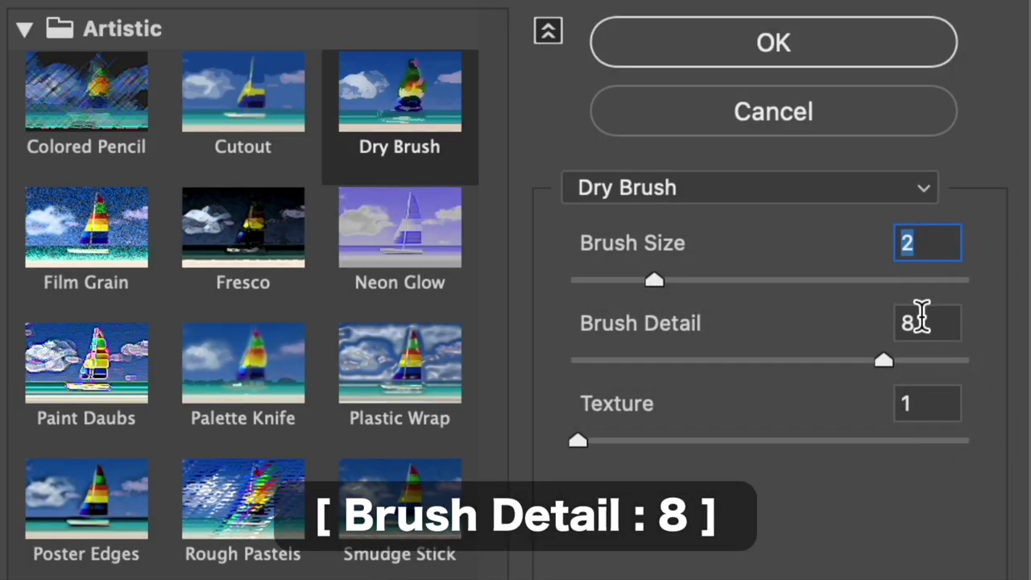
pyautogui.doubleClick(919, 323)
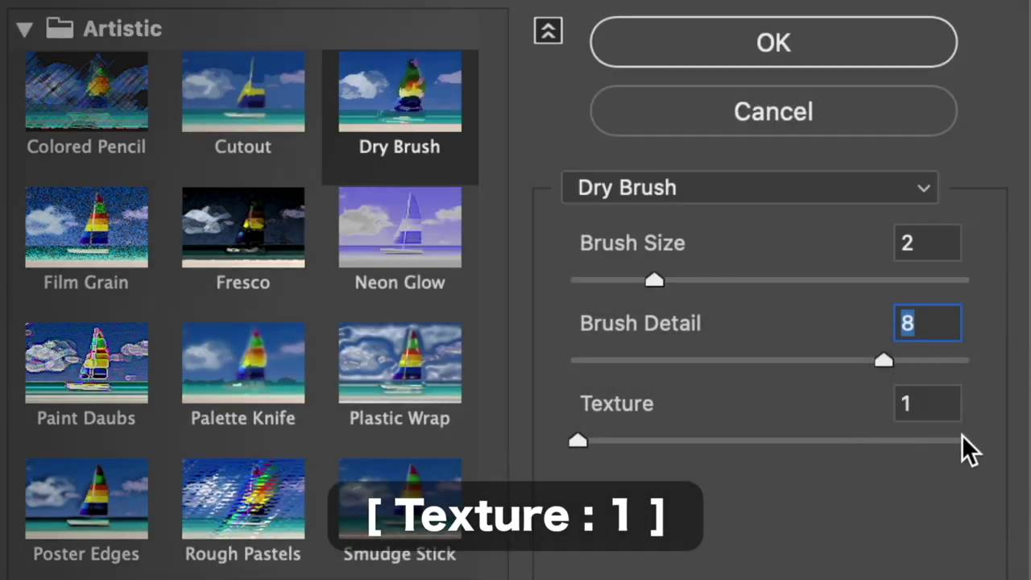
pyautogui.doubleClick(935, 405)
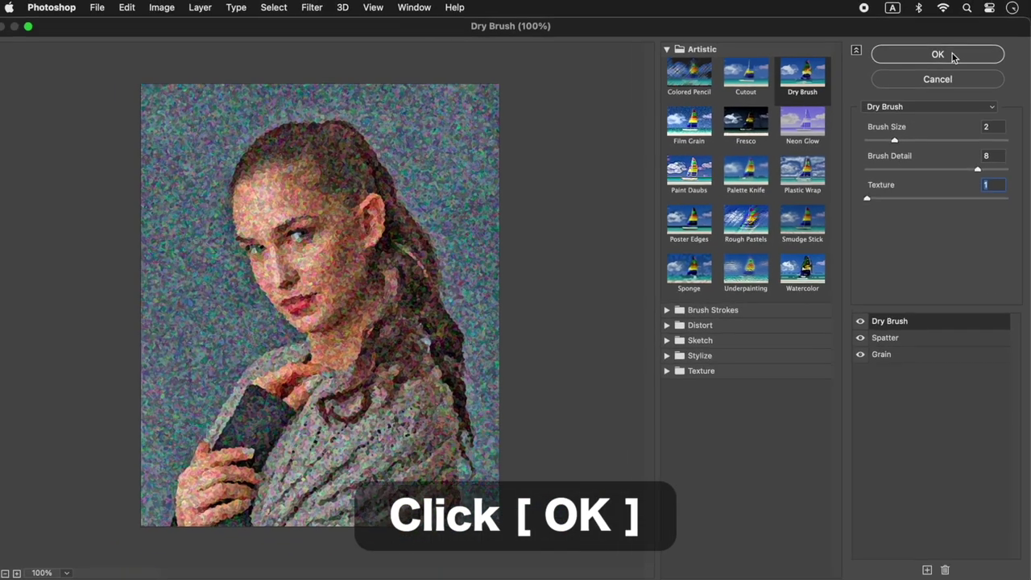
pyautogui.click(953, 57)
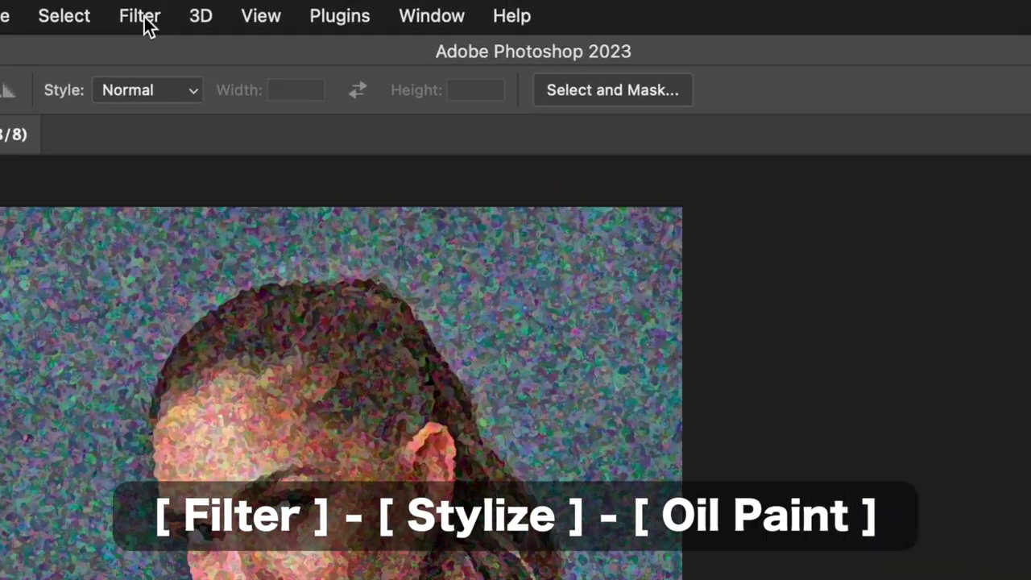
# Step: Apply Oil Paint: Stylization 4.0, Cleanliness 2.3, Scale 0.8, Bristle Detail 10.0, Angle -60, Shine 1.3
pyautogui.click(321, 8)
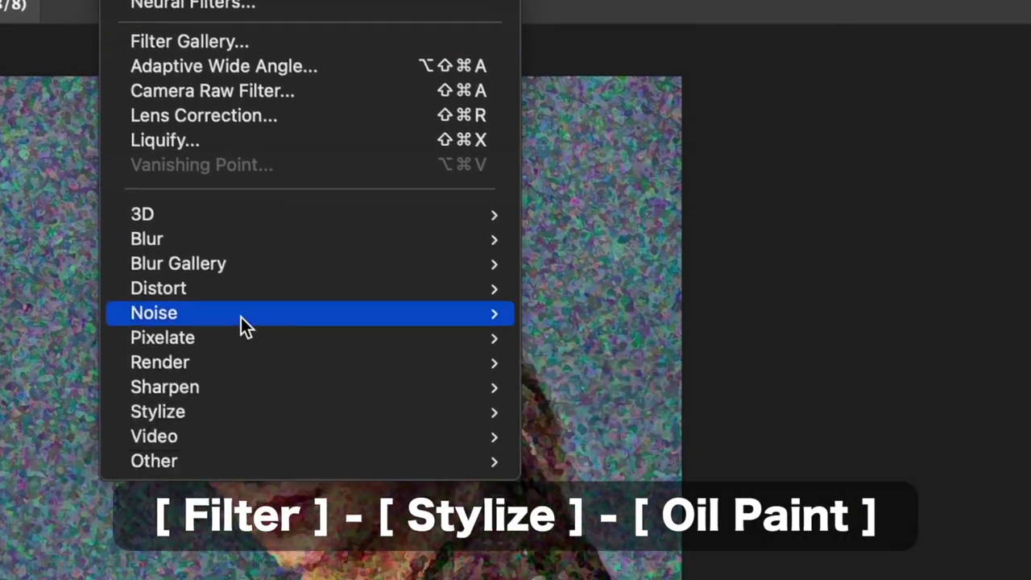
pyautogui.moveTo(270, 248)
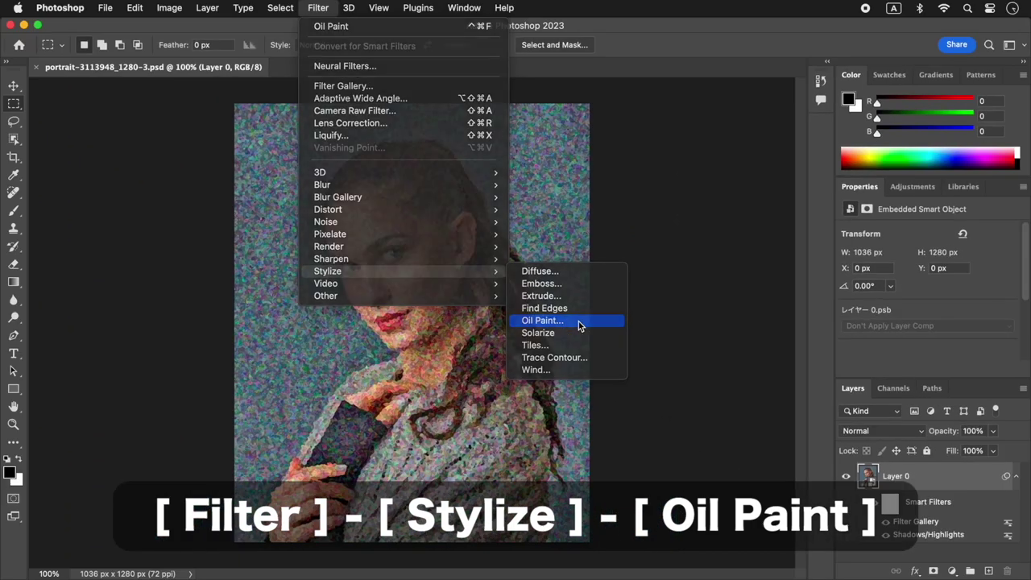
pyautogui.click(578, 322)
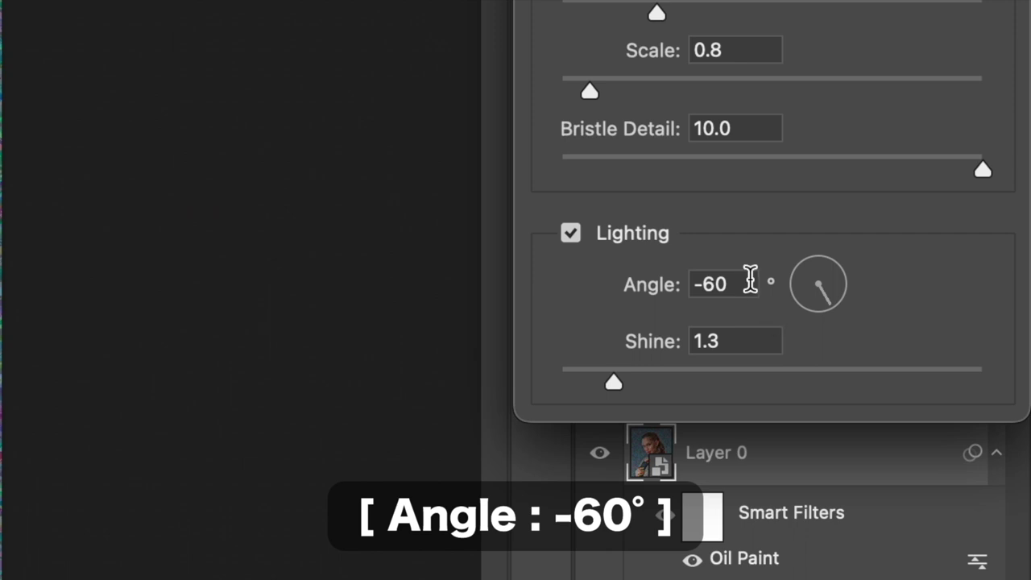
pyautogui.doubleClick(750, 282)
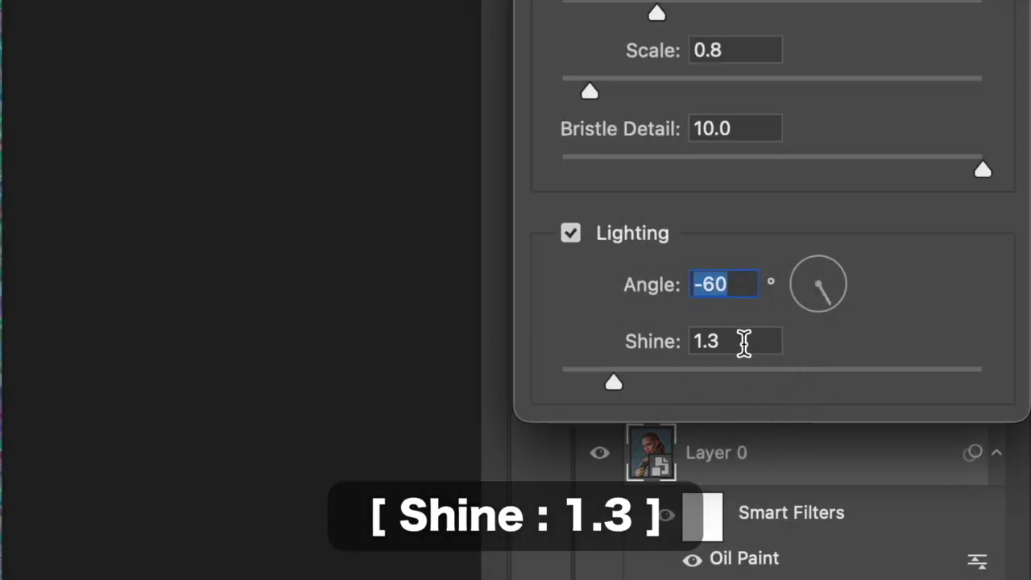
pyautogui.doubleClick(741, 342)
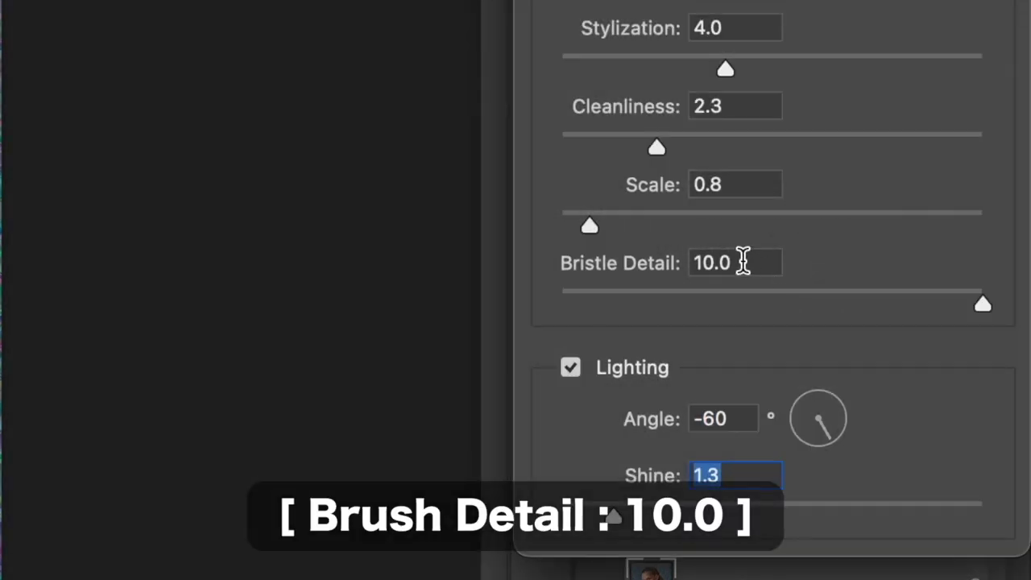
pyautogui.doubleClick(743, 262)
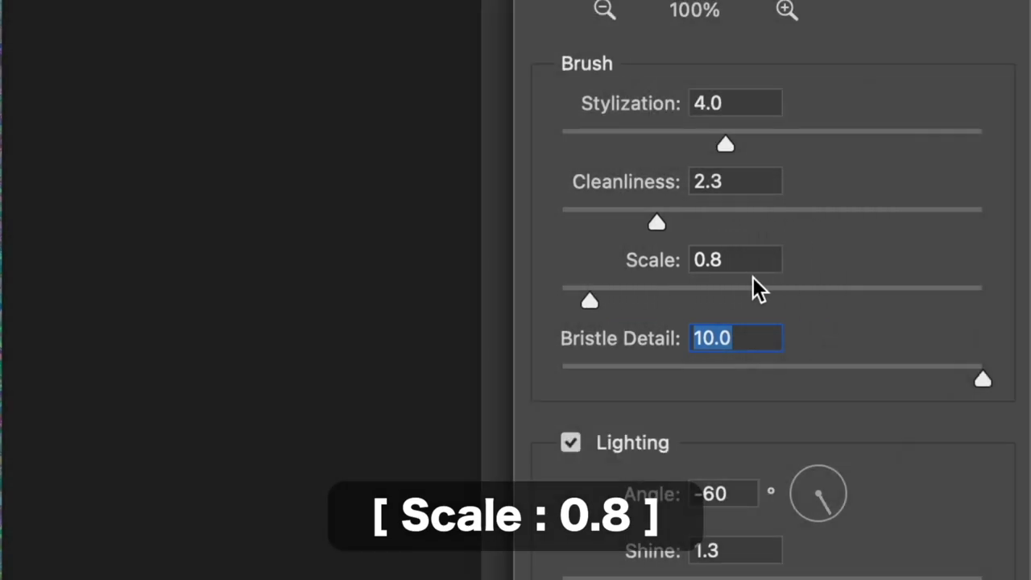
pyautogui.click(738, 262)
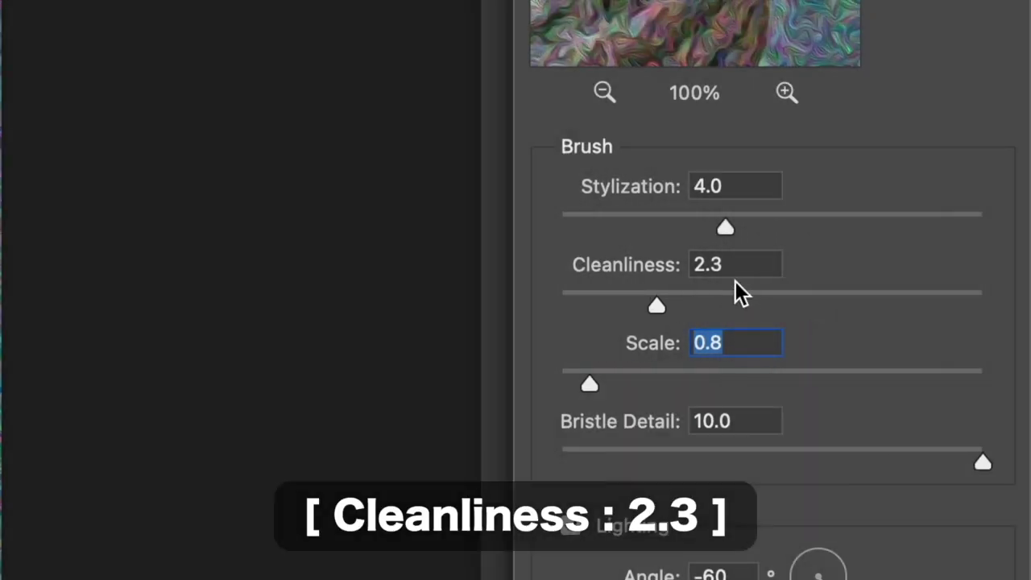
pyautogui.click(730, 265)
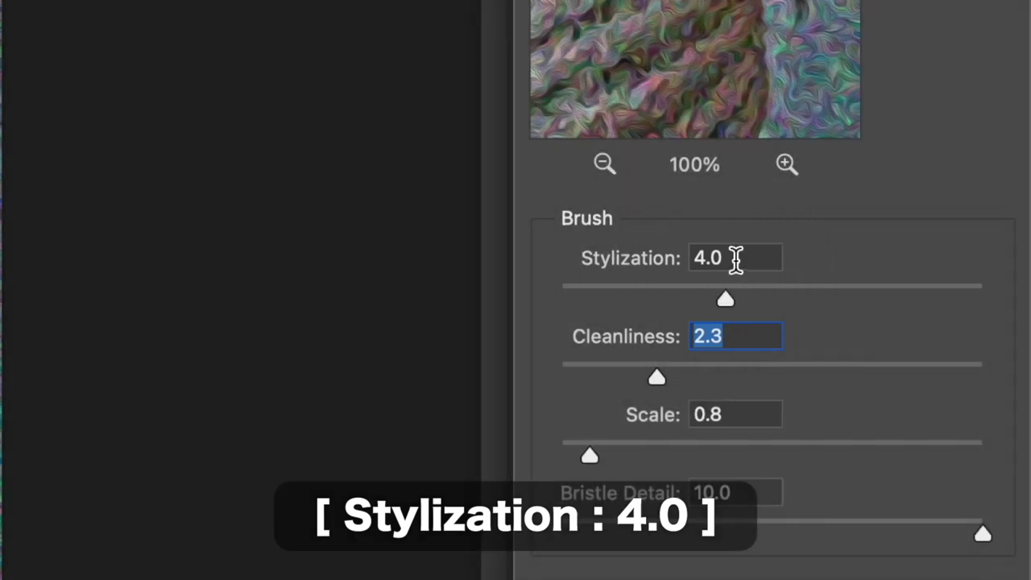
pyautogui.click(736, 258)
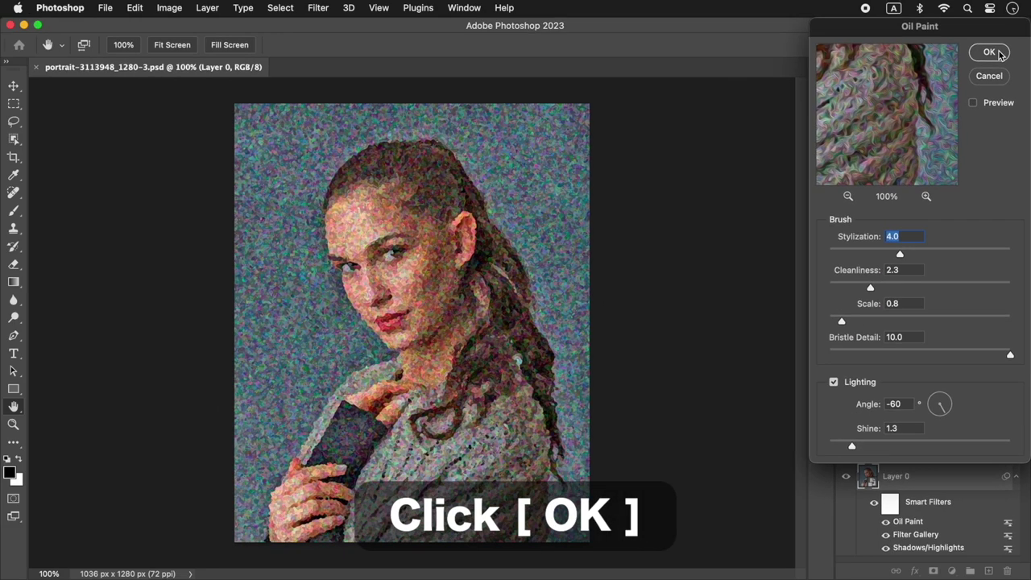
pyautogui.click(991, 53)
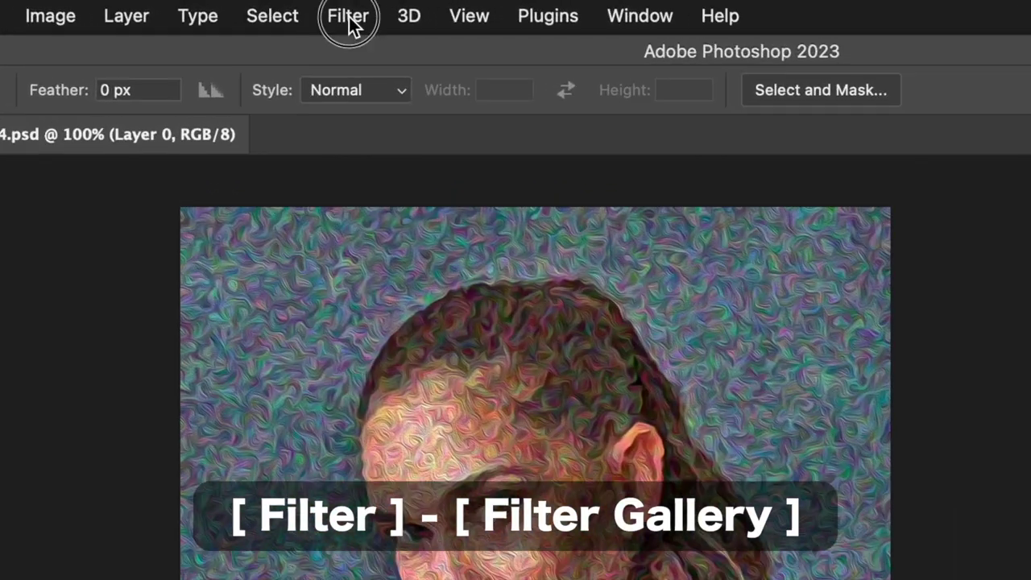
# Step: Open the Filter Gallery again and reset it, clearing the previous effects
pyautogui.click(319, 8)
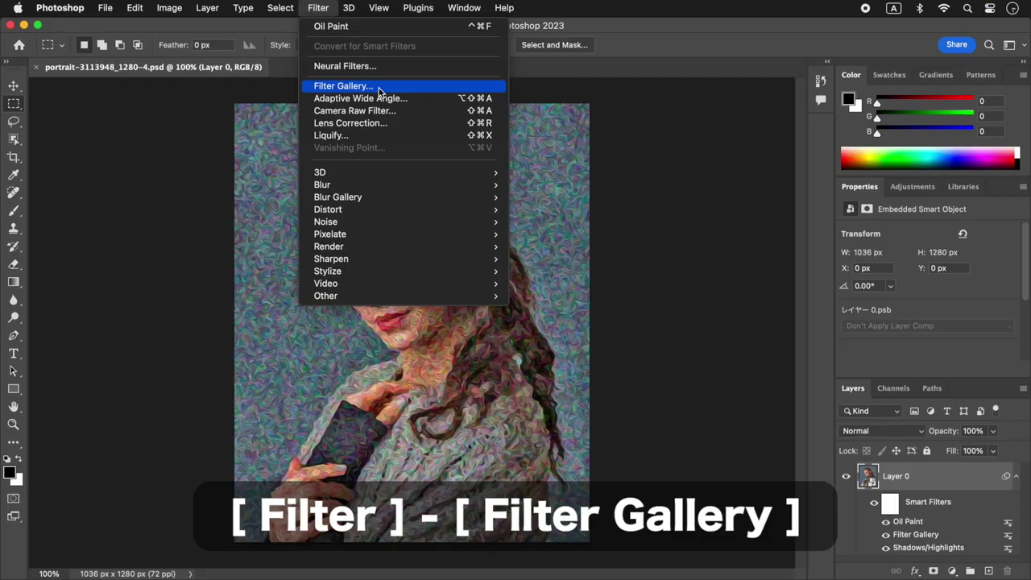
pyautogui.click(379, 88)
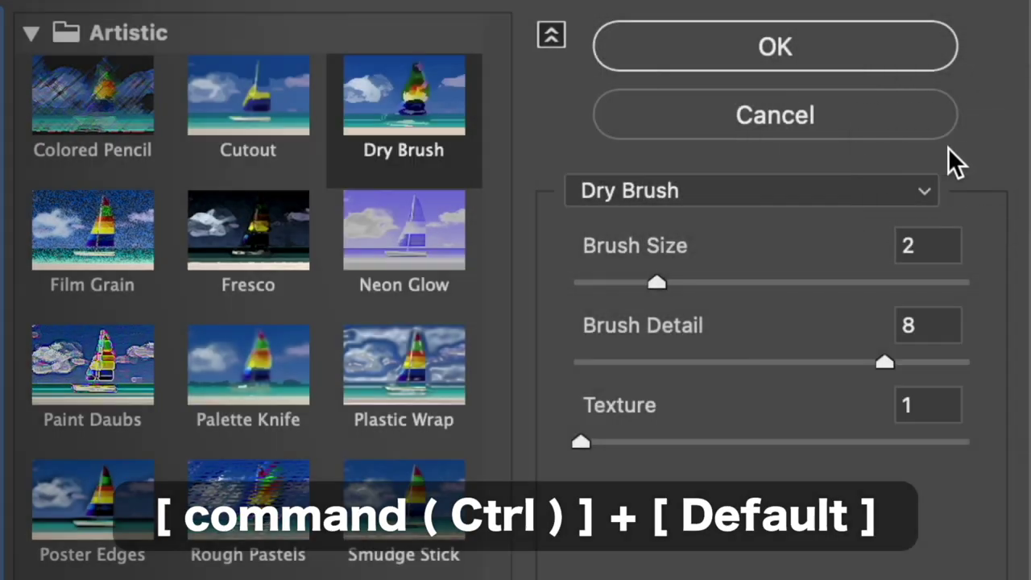
pyautogui.press('ctrl')
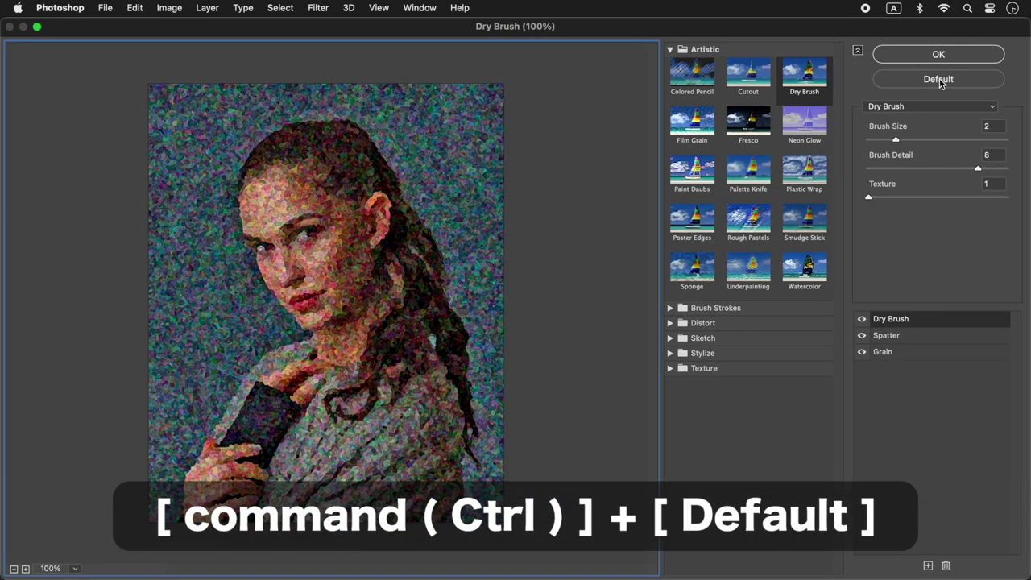
pyautogui.keyDown('ctrl'); pyautogui.click(938, 79); pyautogui.keyUp('ctrl')
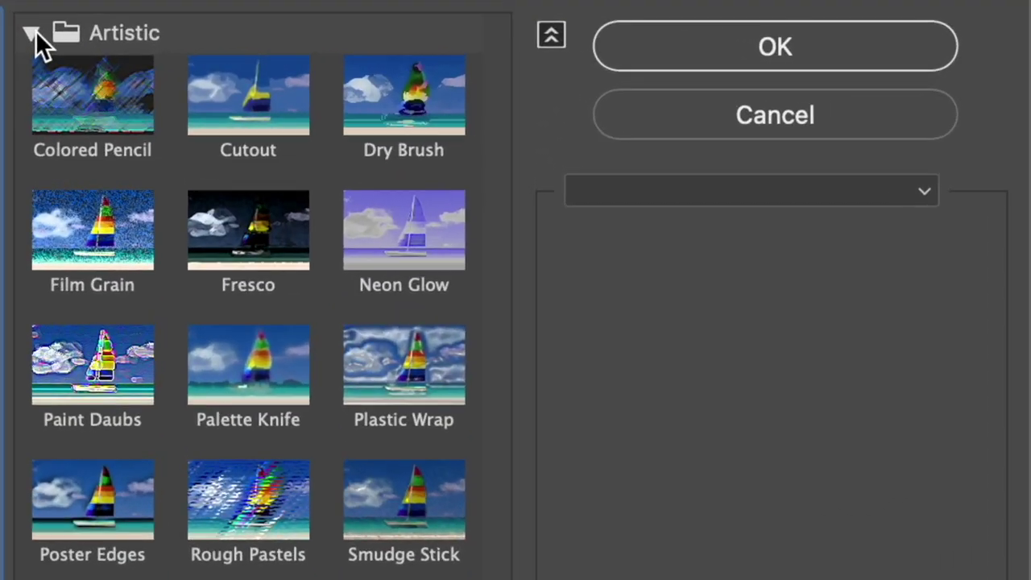
# Step: Choose Brush Strokes > Spatter with Spray Radius 5 and Smoothness 5, previewing at 200%
pyautogui.click(668, 49)
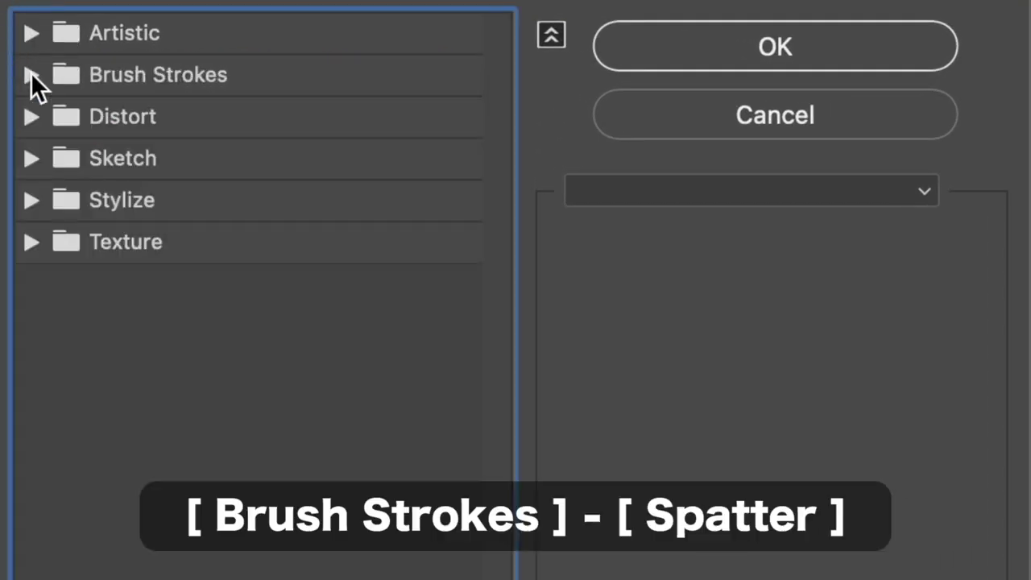
pyautogui.click(31, 74)
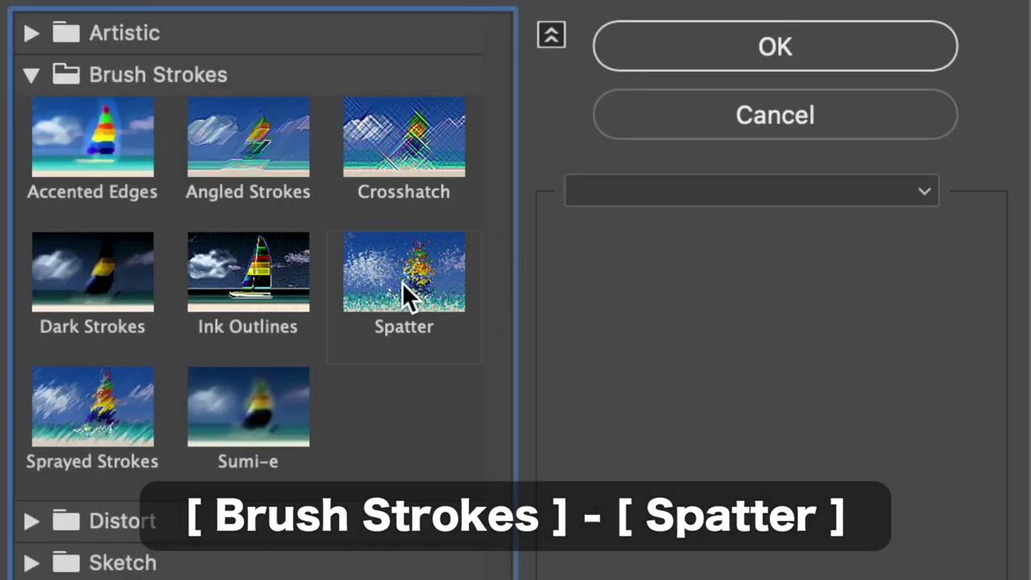
pyautogui.click(402, 284)
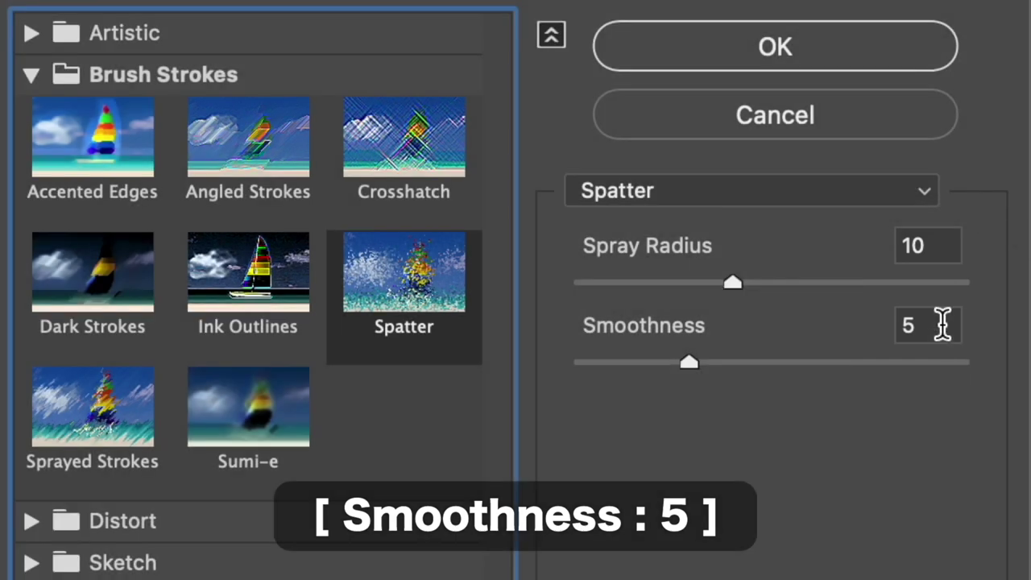
pyautogui.click(942, 322)
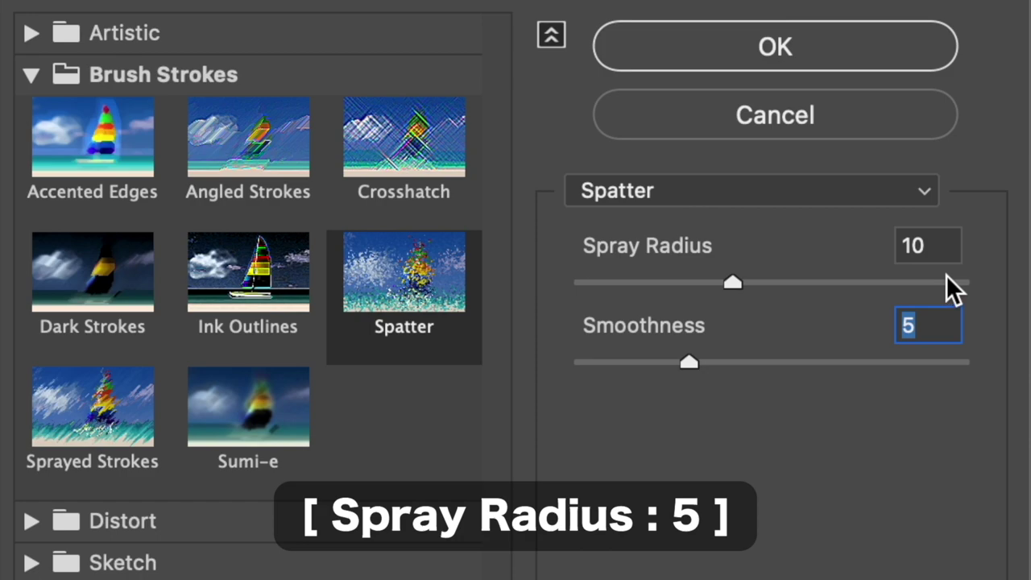
pyautogui.doubleClick(943, 246)
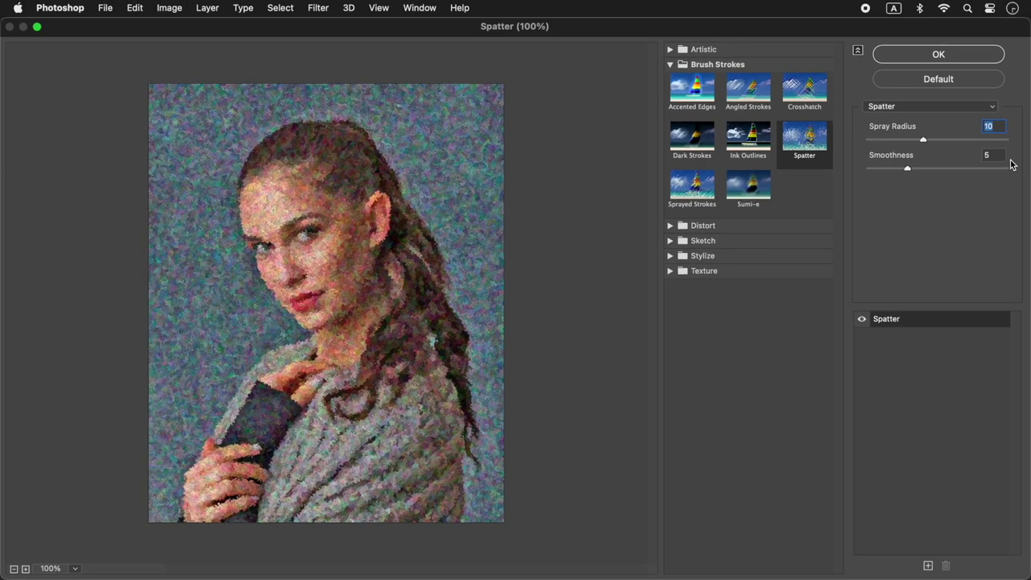
pyautogui.press('super+plus')
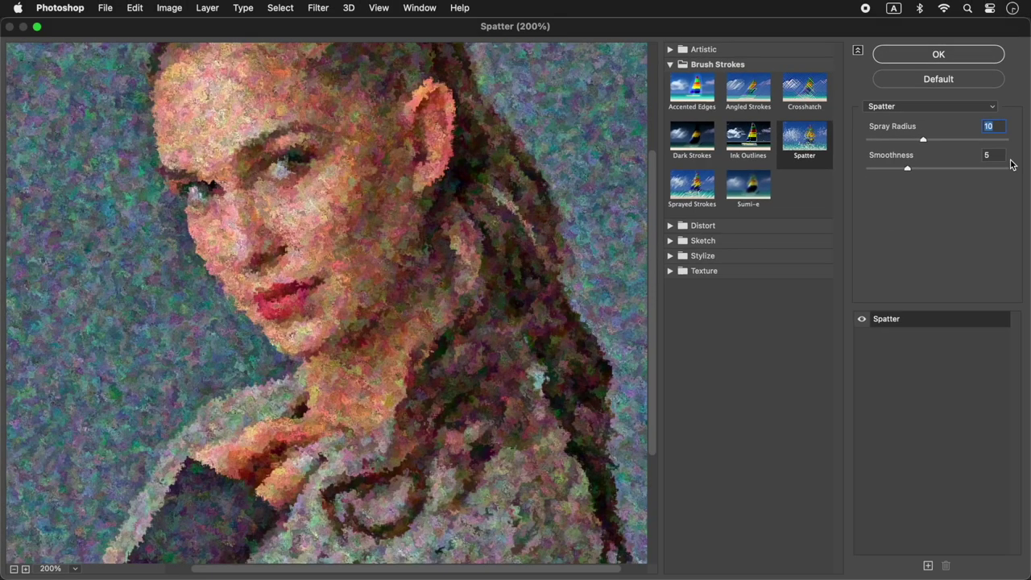
pyautogui.press('Down')
pyautogui.press('Down')
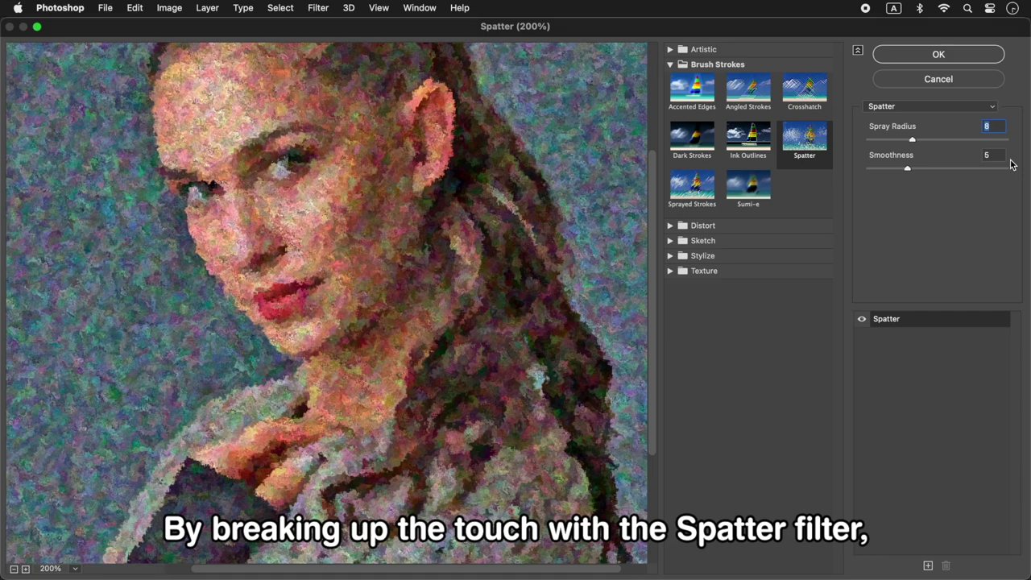
pyautogui.press('Down')
pyautogui.press('Down')
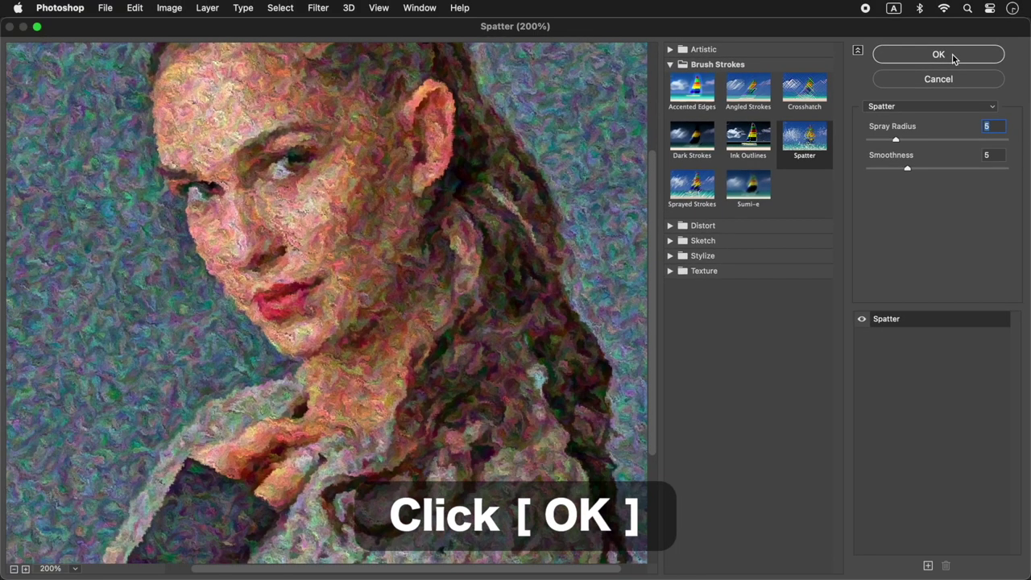
# Step: Apply the Spatter gallery as a second Filter Gallery smart filter on Layer 0
pyautogui.click(953, 55)
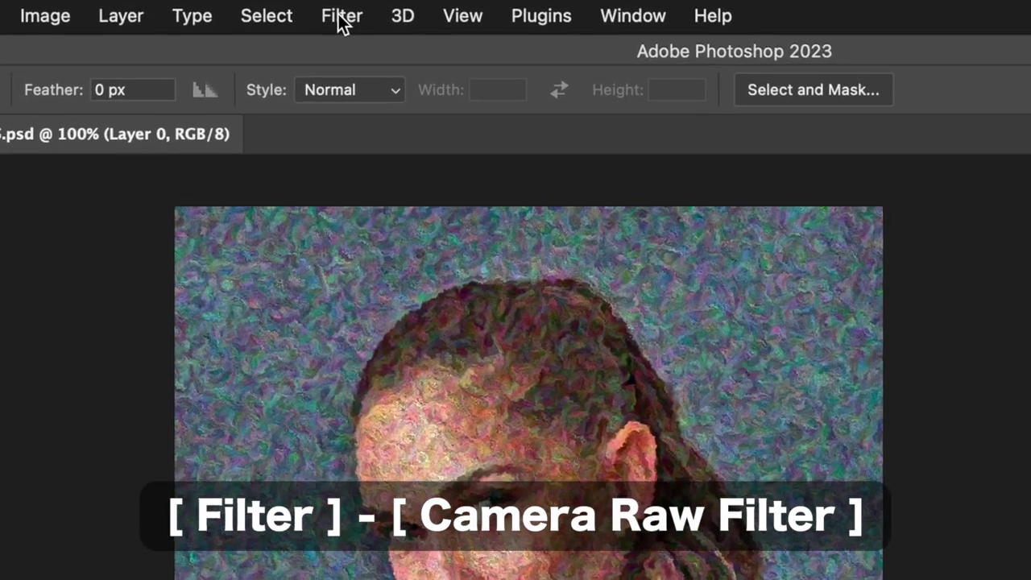
pyautogui.click(313, 10)
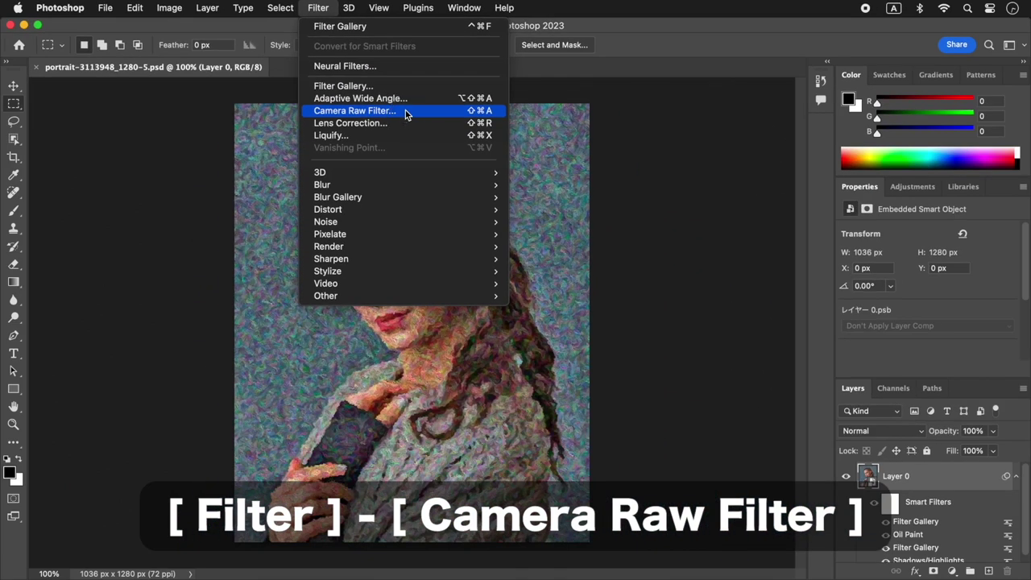
# Step: In Camera Raw Filter, apply the Artistic 07 profile with Amount 120
pyautogui.click(406, 114)
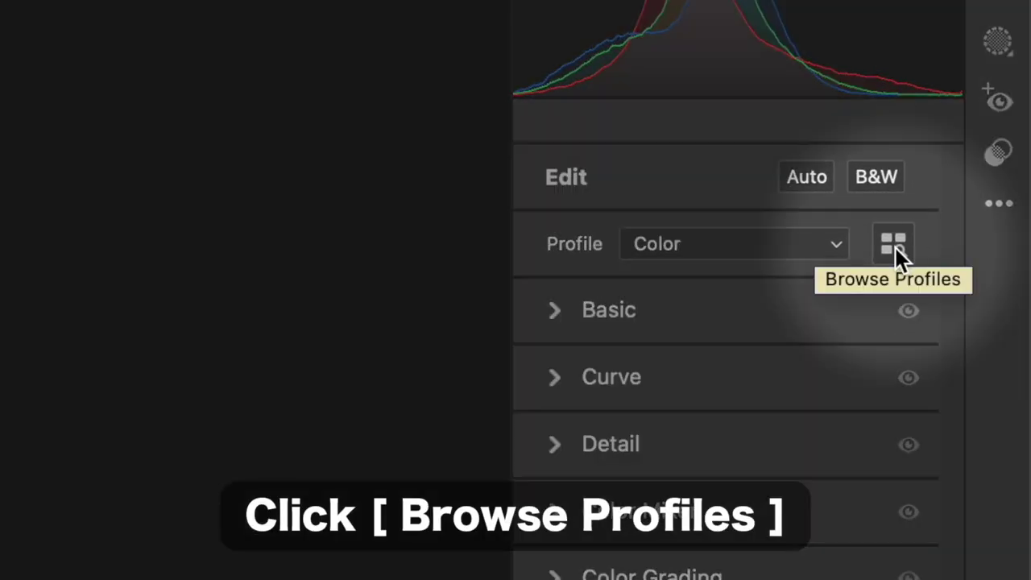
pyautogui.click(894, 245)
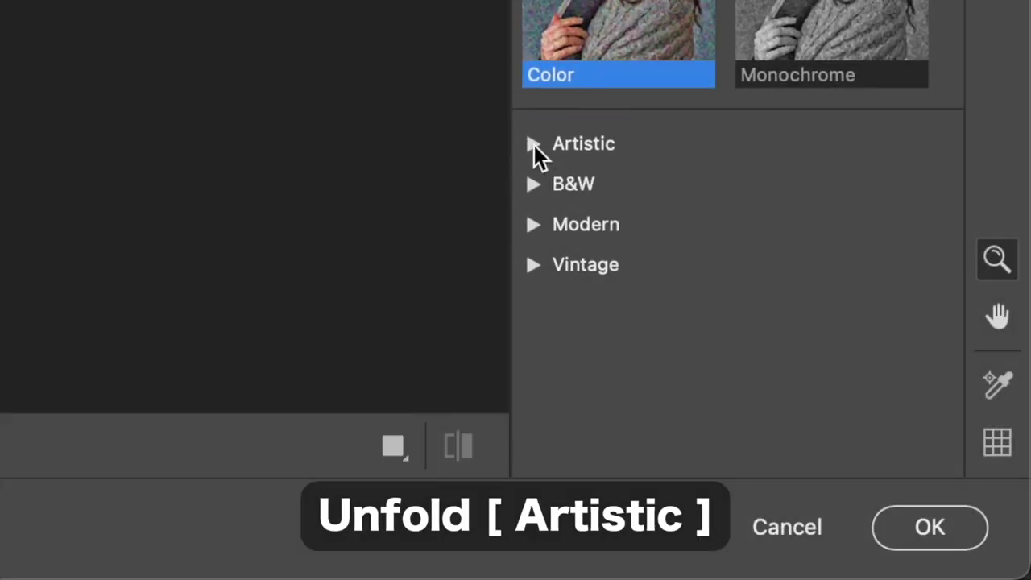
pyautogui.click(534, 145)
pyautogui.scroll(-2, 534, 145)
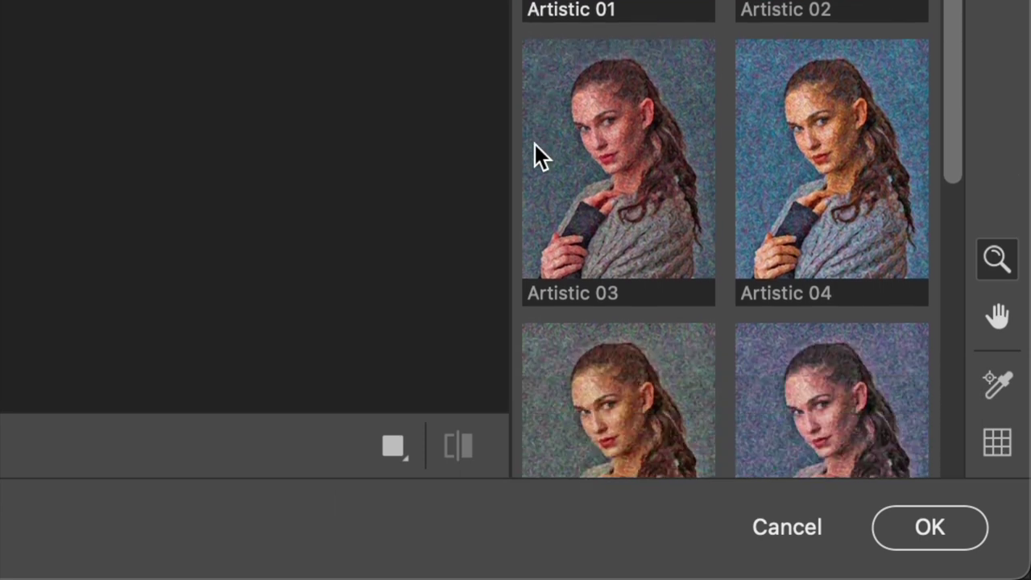
pyautogui.scroll(-3, 535, 145)
pyautogui.scroll(-2, 535, 145)
pyautogui.scroll(-2, 535, 145)
pyautogui.scroll(-1, 535, 145)
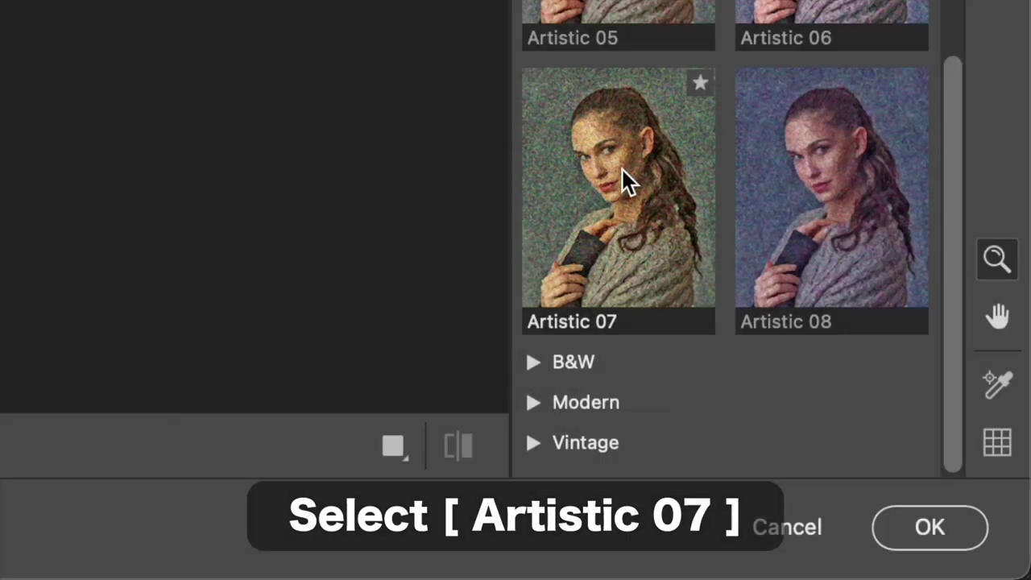
pyautogui.click(622, 170)
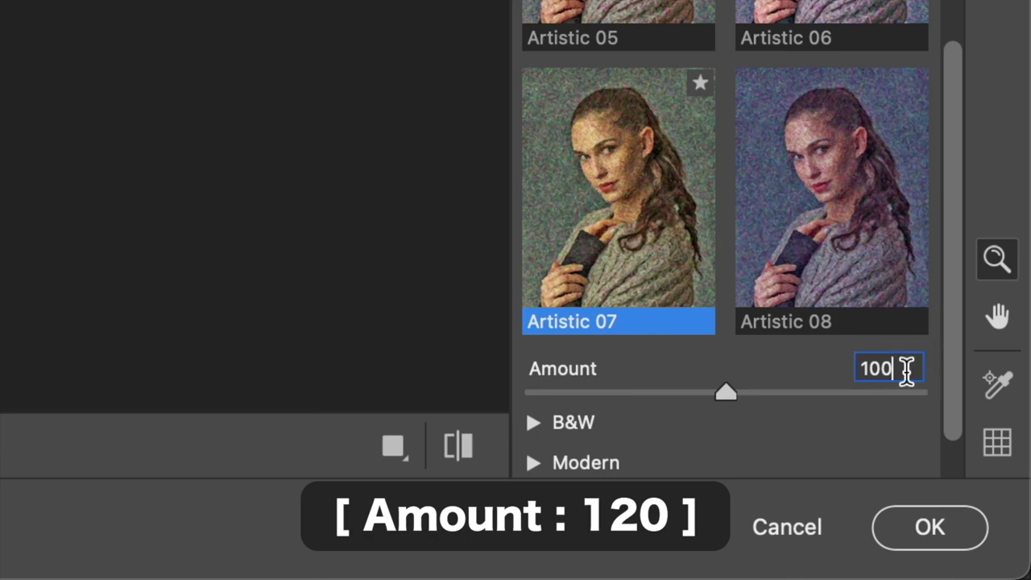
pyautogui.click(904, 369)
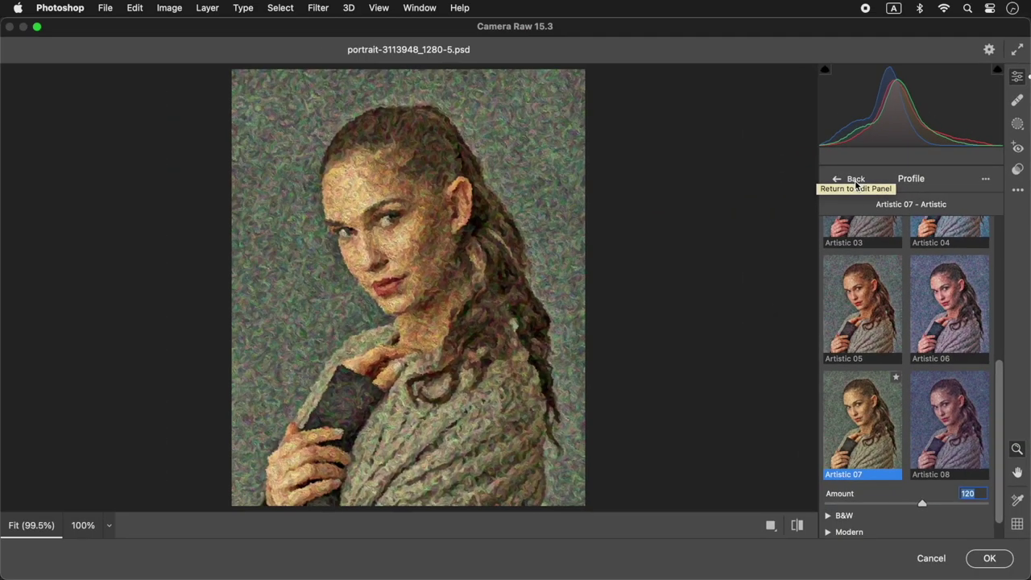
# Step: In Camera Raw Effects, set Grain to 10 and Vignetting to -50, then apply to the portrait
pyautogui.click(855, 179)
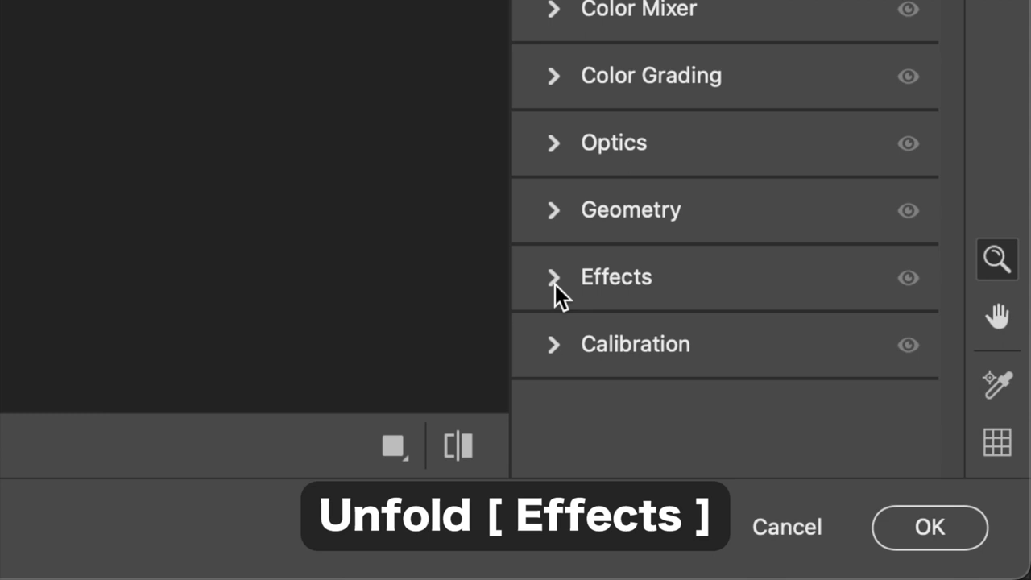
pyautogui.click(555, 282)
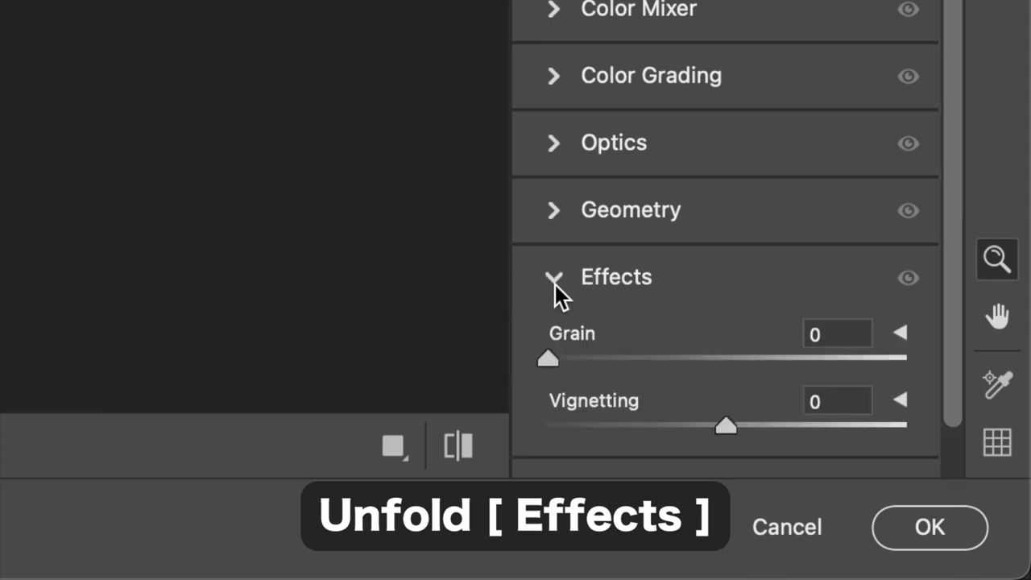
pyautogui.scroll(-2, 556, 284)
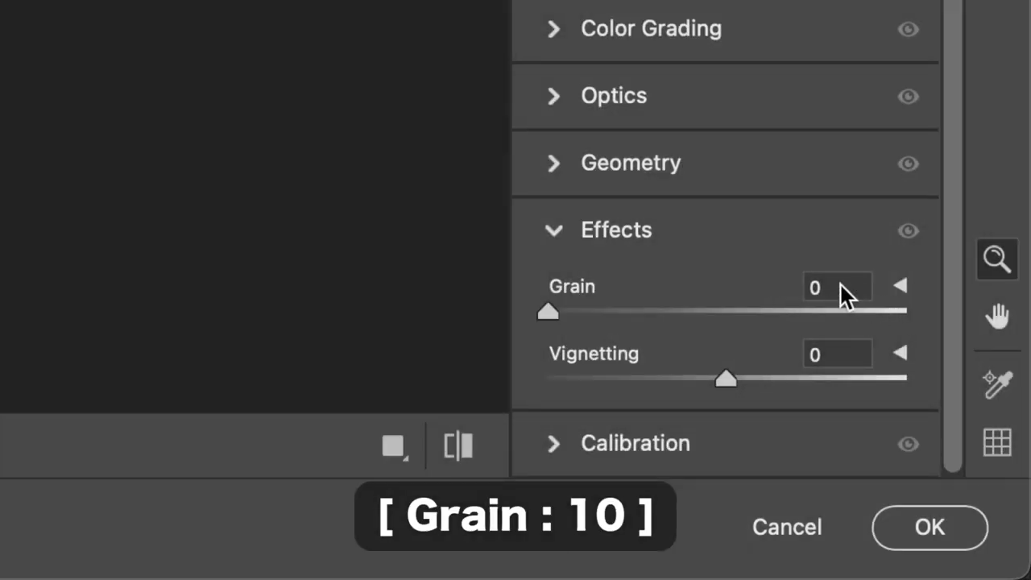
pyautogui.click(840, 287)
pyautogui.press('Up')
pyautogui.press('Up')
pyautogui.press('Up')
pyautogui.press('Up')
pyautogui.press('Up')
pyautogui.press('Up')
pyautogui.press('Up')
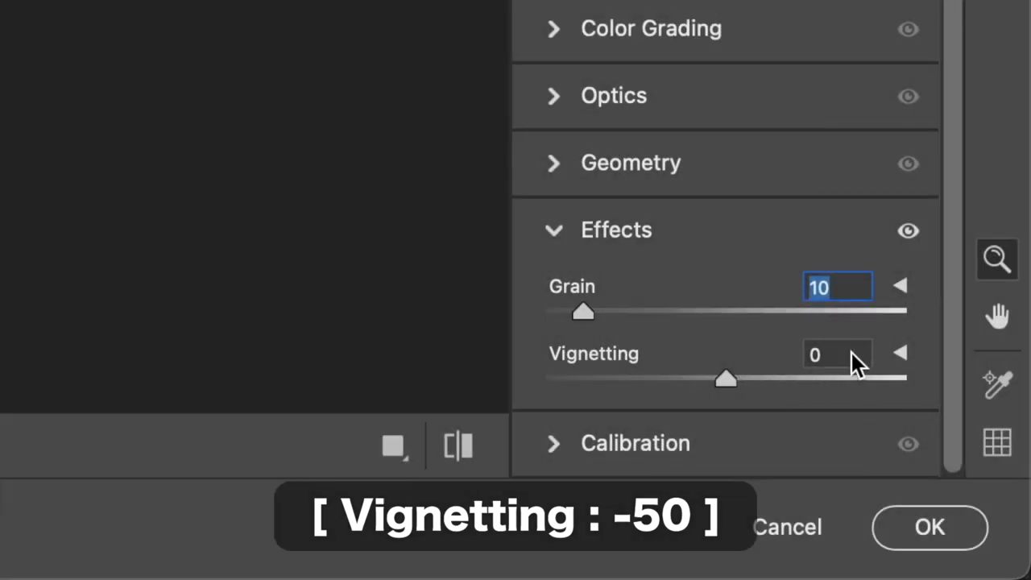
pyautogui.click(852, 354)
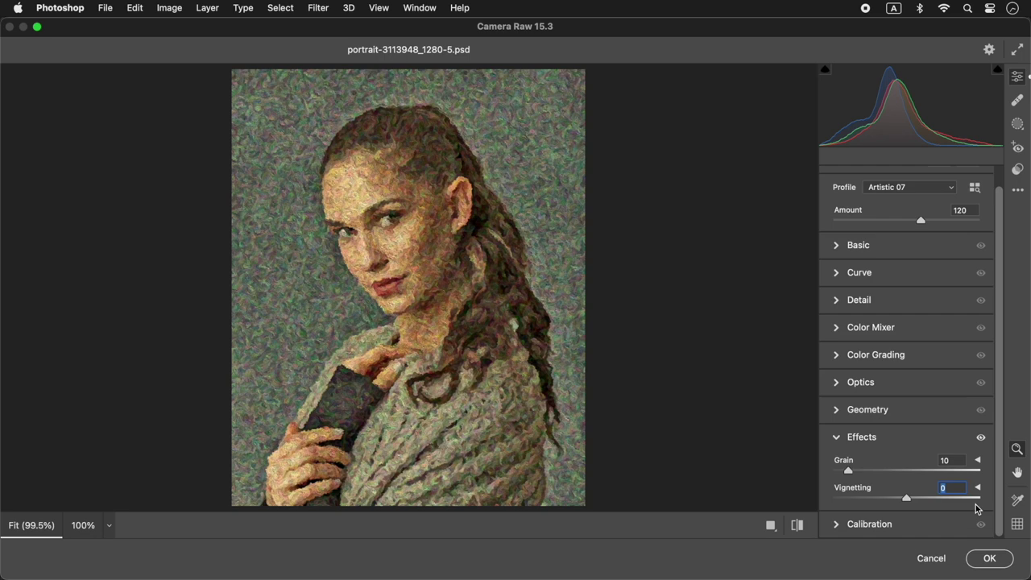
pyautogui.hotkey('shift', 'Down')
pyautogui.hotkey('shift', 'Down')
pyautogui.hotkey('shift', 'Down')
pyautogui.hotkey('shift', 'Down')
pyautogui.hotkey('shift', 'Down')
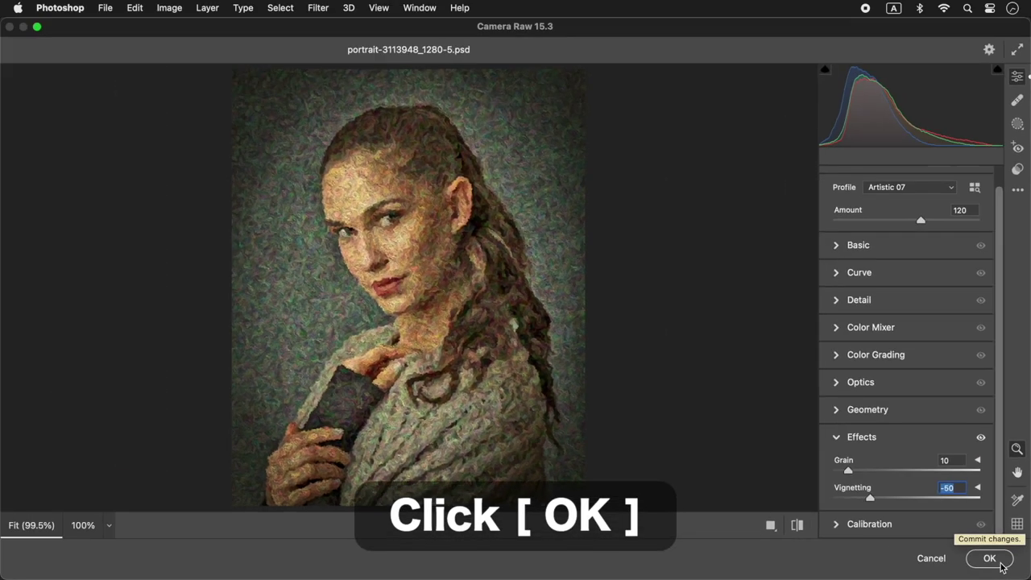
pyautogui.click(990, 558)
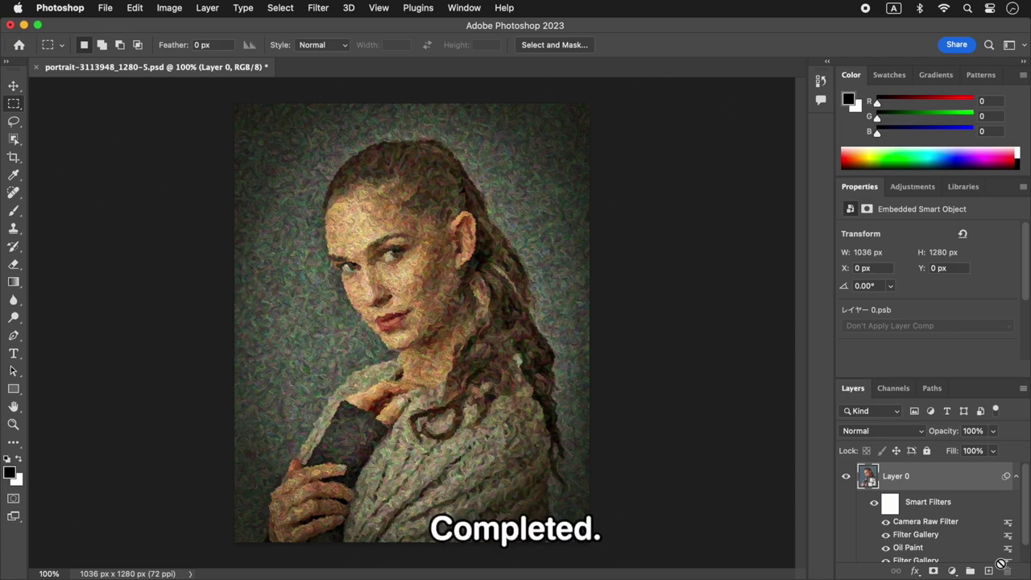